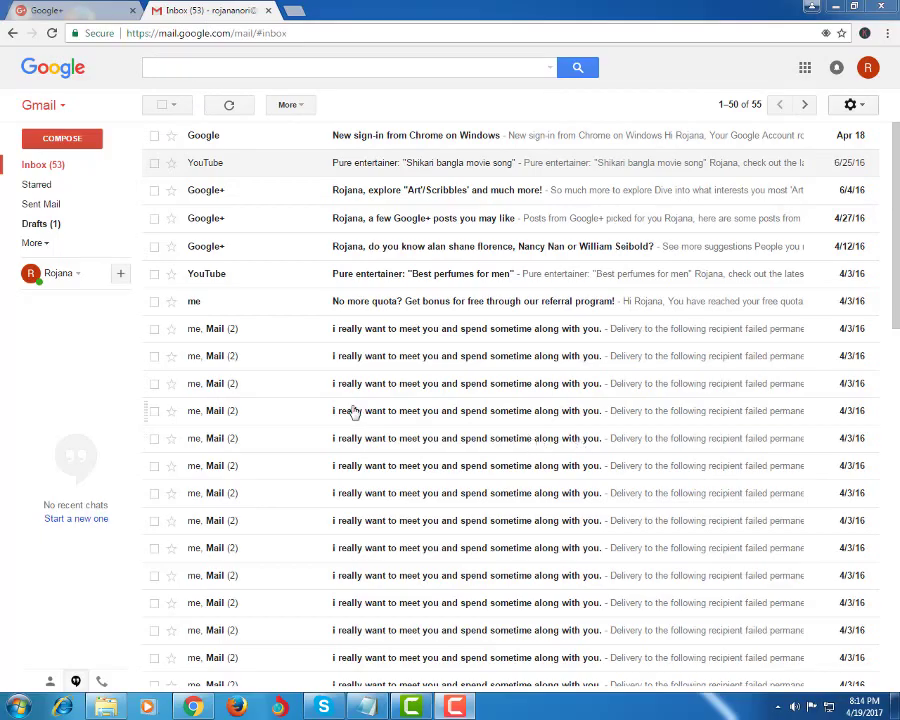
Step: Glance at the Google+ tab, scroll through the Gmail inbox, then open the Google apps launcher
{"action": "left_click", "coordinate": [90, 10]}
{"action": "left_click", "coordinate": [190, 10]}
{"action": "scroll", "coordinate": [397, 315], "scroll_direction": "down", "scroll_amount": 6}
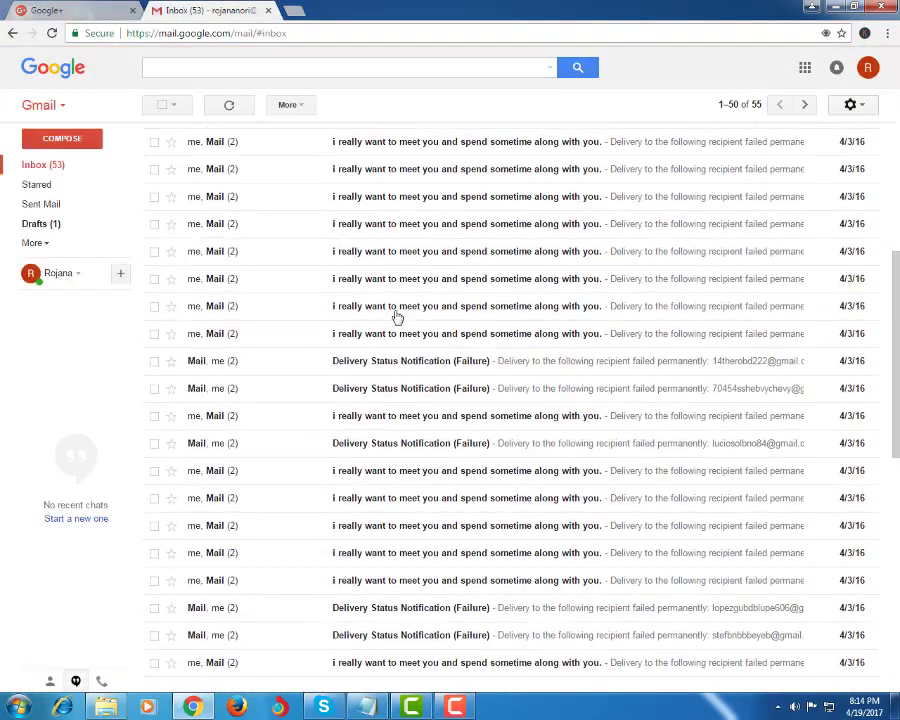
{"action": "scroll", "coordinate": [397, 315], "scroll_direction": "down", "scroll_amount": 6}
{"action": "scroll", "coordinate": [401, 321], "scroll_direction": "down", "scroll_amount": 3}
{"action": "scroll", "coordinate": [401, 320], "scroll_direction": "up", "scroll_amount": 6}
{"action": "scroll", "coordinate": [401, 320], "scroll_direction": "up", "scroll_amount": 3}
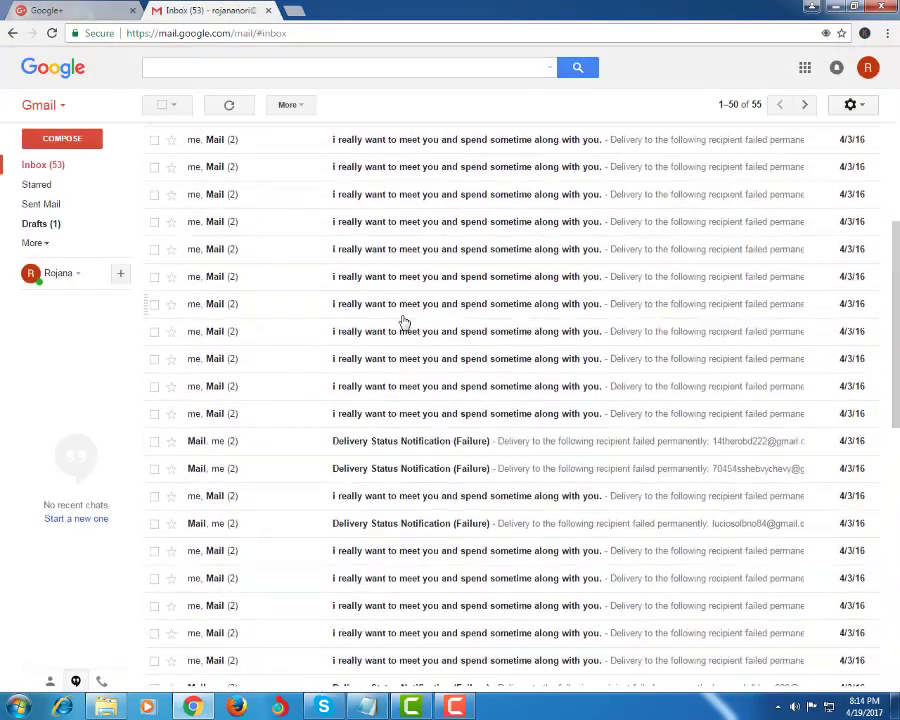
{"action": "scroll", "coordinate": [403, 321], "scroll_direction": "up", "scroll_amount": 3}
{"action": "scroll", "coordinate": [407, 322], "scroll_direction": "down", "scroll_amount": 3}
{"action": "scroll", "coordinate": [409, 322], "scroll_direction": "down", "scroll_amount": 4}
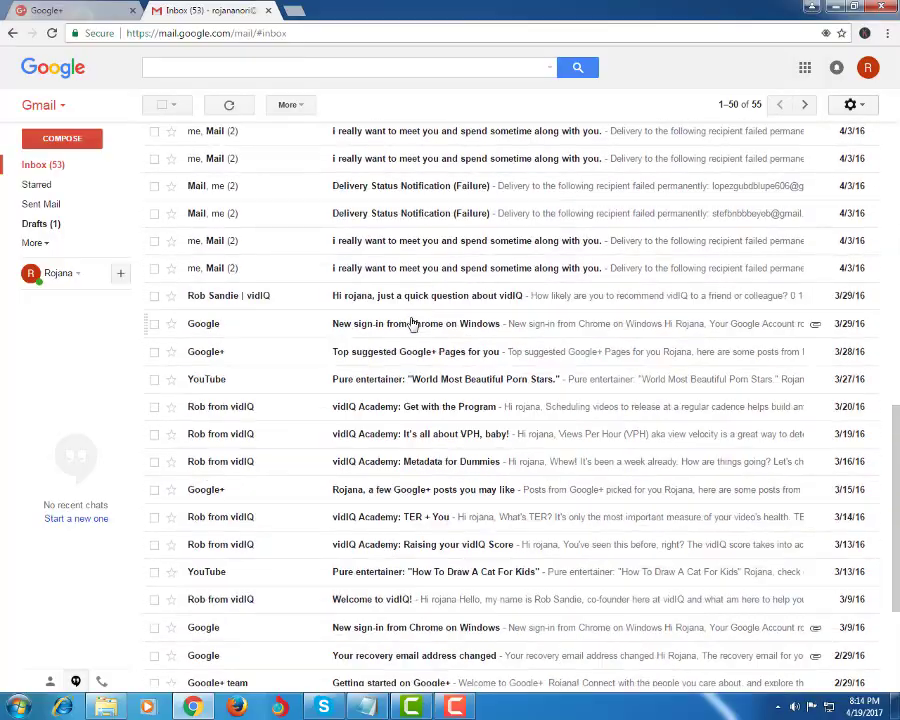
{"action": "scroll", "coordinate": [411, 323], "scroll_direction": "down", "scroll_amount": 3}
{"action": "scroll", "coordinate": [413, 324], "scroll_direction": "up", "scroll_amount": 5}
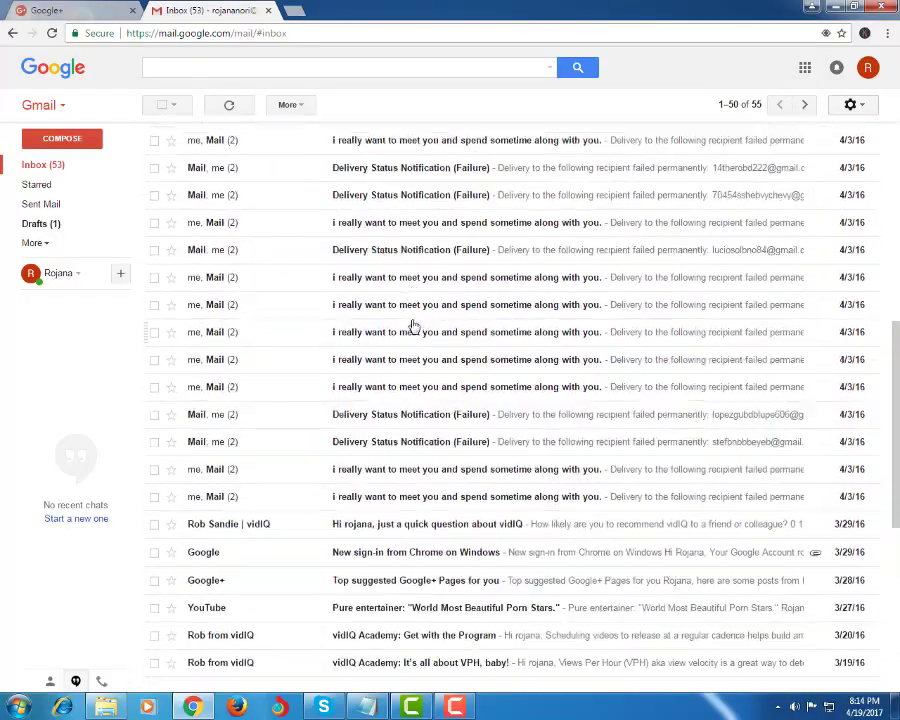
{"action": "scroll", "coordinate": [413, 324], "scroll_direction": "up", "scroll_amount": 5}
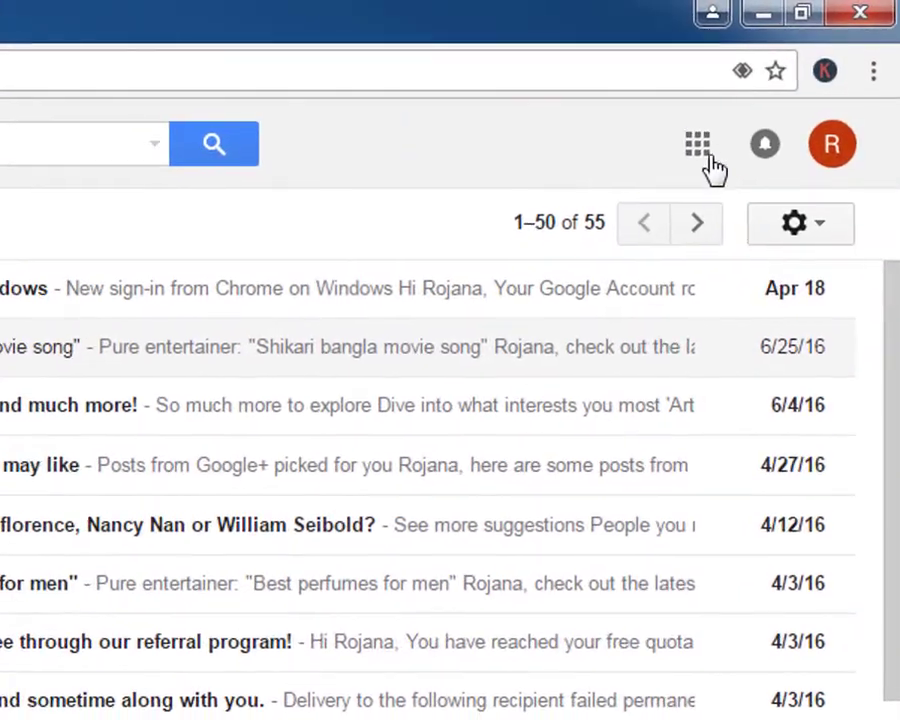
{"action": "left_click", "coordinate": [698, 155]}
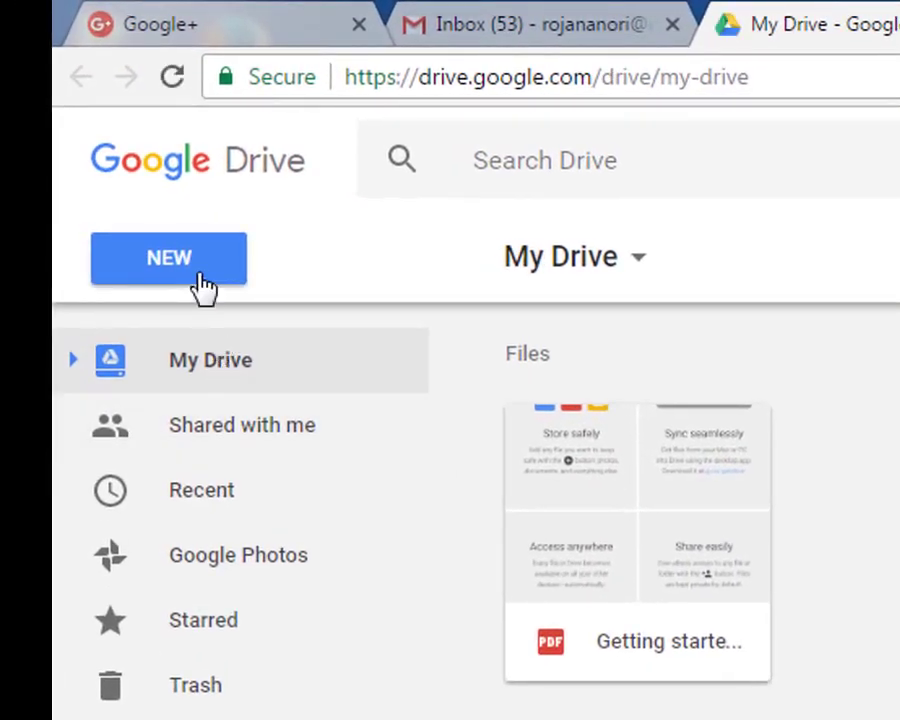
Step: Open Drive's NEW menu to create a blank Google Sheets spreadsheet
{"action": "left_click", "coordinate": [99, 138]}
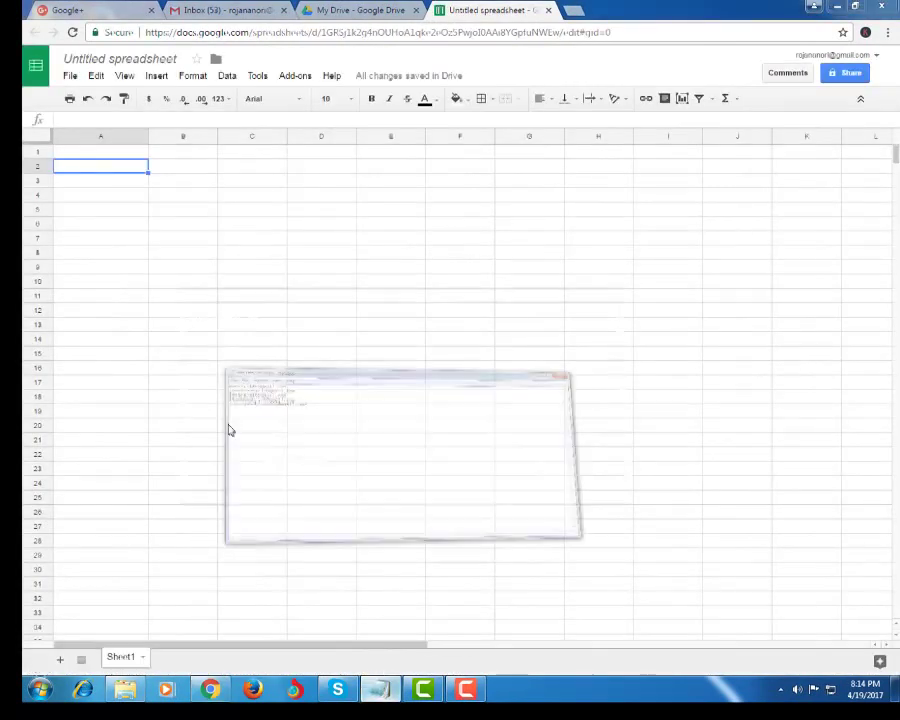
Step: Paste the five email addresses from Notepad into column A at A2, then browse Get add-ons
{"action": "left_click_drag", "start_coordinate": [252, 153], "coordinate": [170, 118]}
{"action": "key", "text": "ctrl+c"}
{"action": "right_click", "coordinate": [90, 166]}
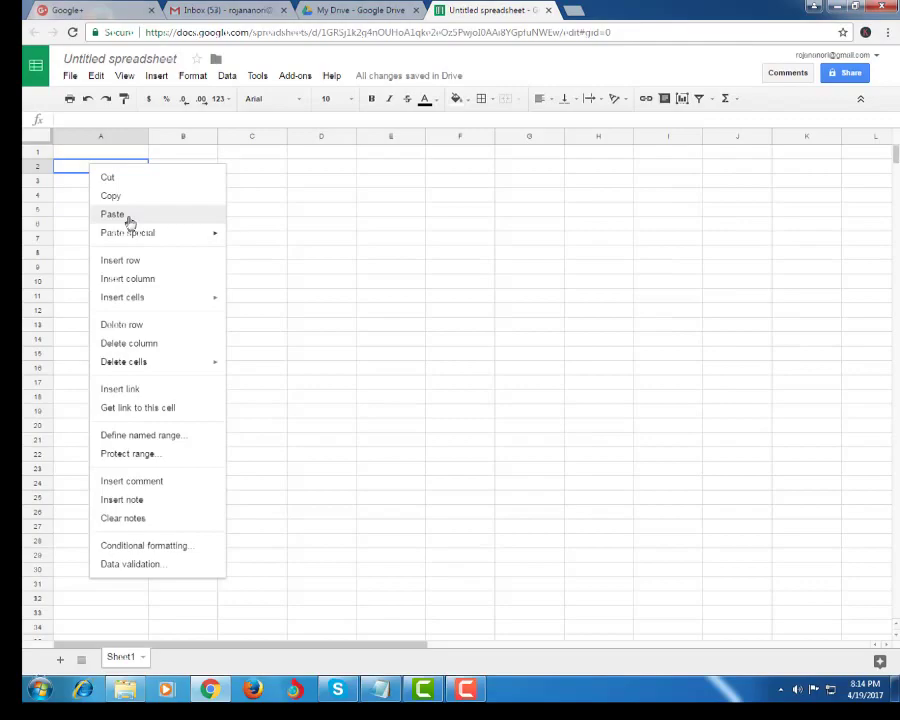
{"action": "left_click", "coordinate": [128, 218]}
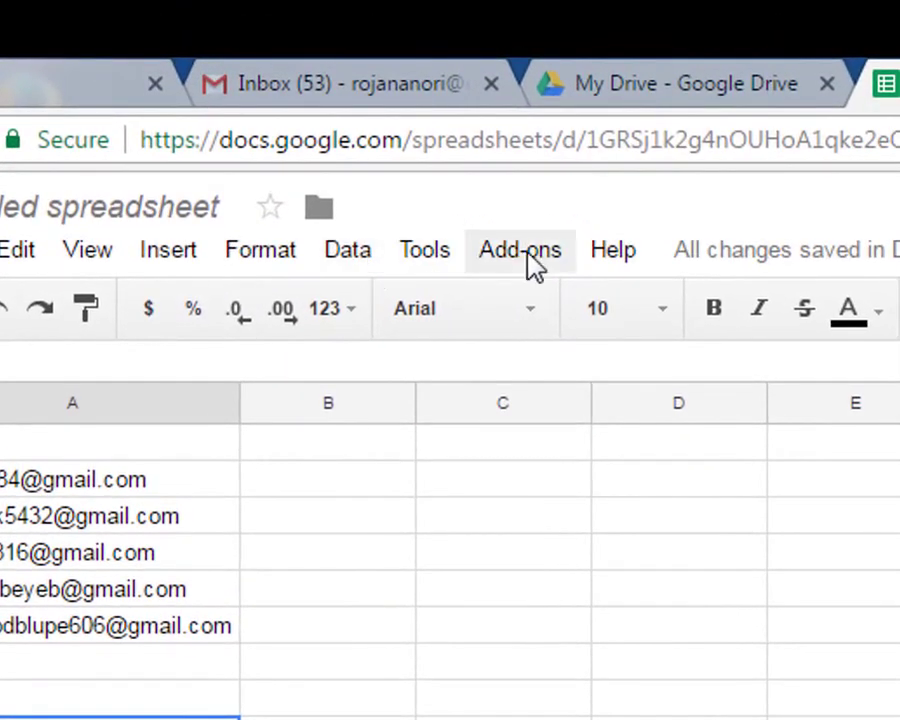
{"action": "left_click", "coordinate": [532, 255]}
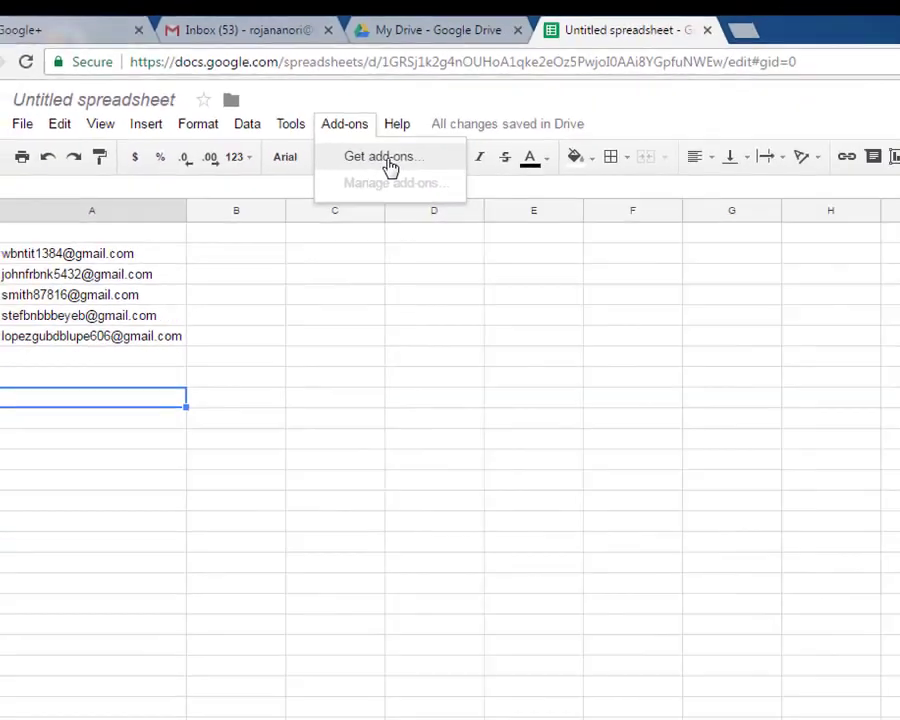
{"action": "left_click", "coordinate": [566, 306]}
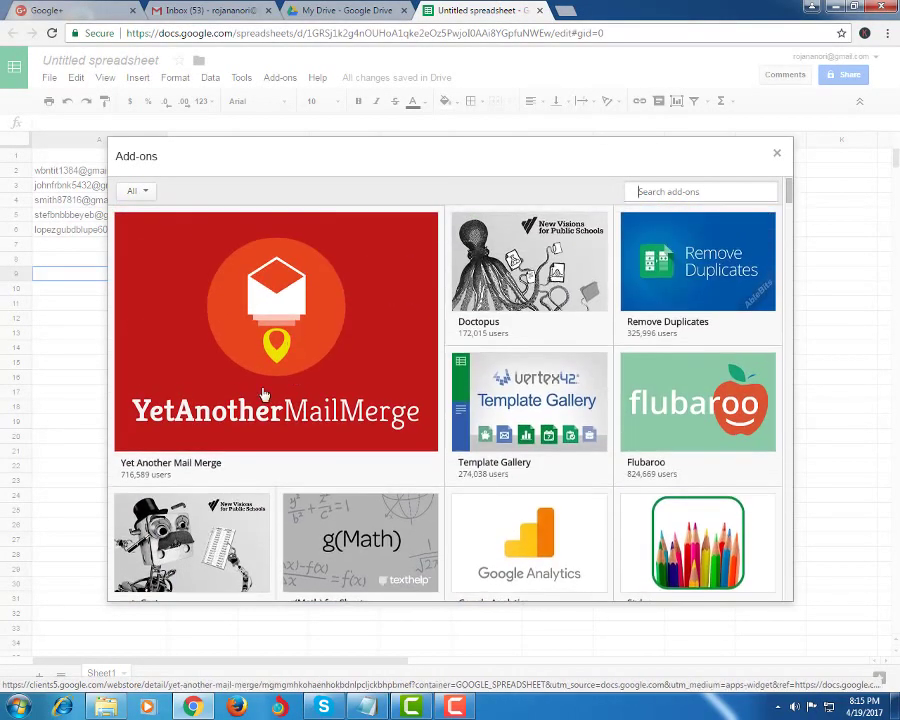
{"action": "mouse_move", "coordinate": [276, 340]}
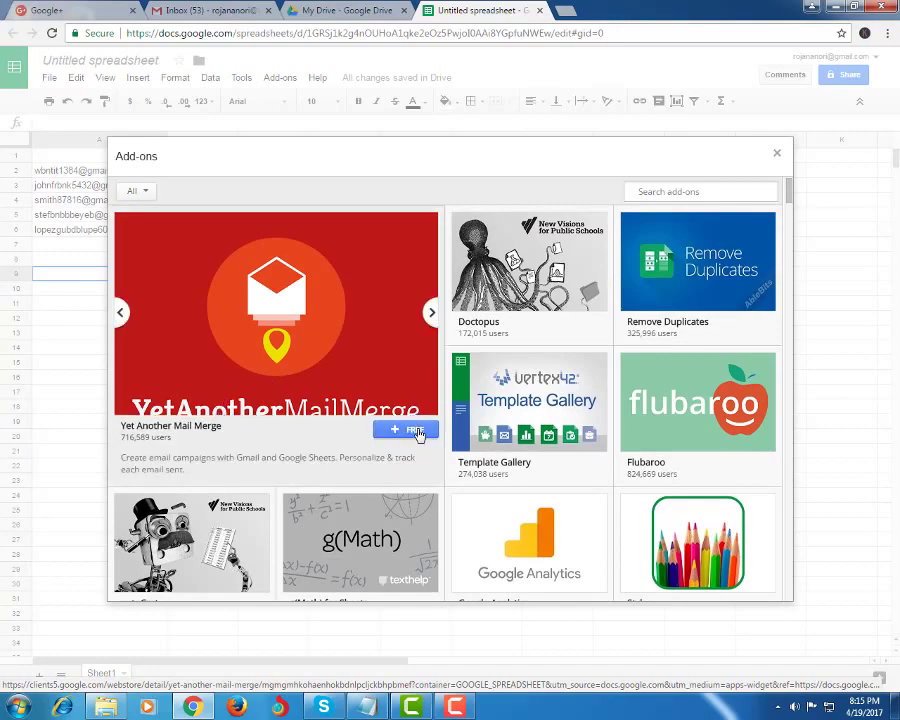
Step: Install Yet Another Mail Merge for free and allow its access to the account
{"action": "left_click", "coordinate": [410, 431]}
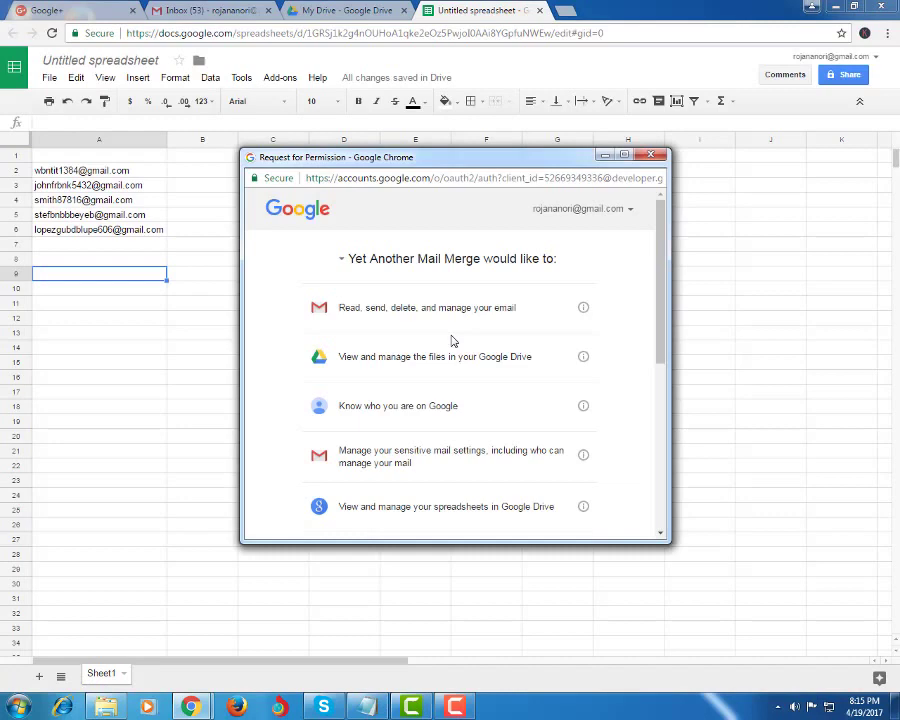
{"action": "scroll", "coordinate": [390, 335], "scroll_direction": "down", "scroll_amount": 5}
{"action": "scroll", "coordinate": [395, 338], "scroll_direction": "down", "scroll_amount": 2}
{"action": "scroll", "coordinate": [405, 343], "scroll_direction": "up", "scroll_amount": 7}
{"action": "scroll", "coordinate": [408, 345], "scroll_direction": "down", "scroll_amount": 7}
{"action": "left_click", "coordinate": [576, 508]}
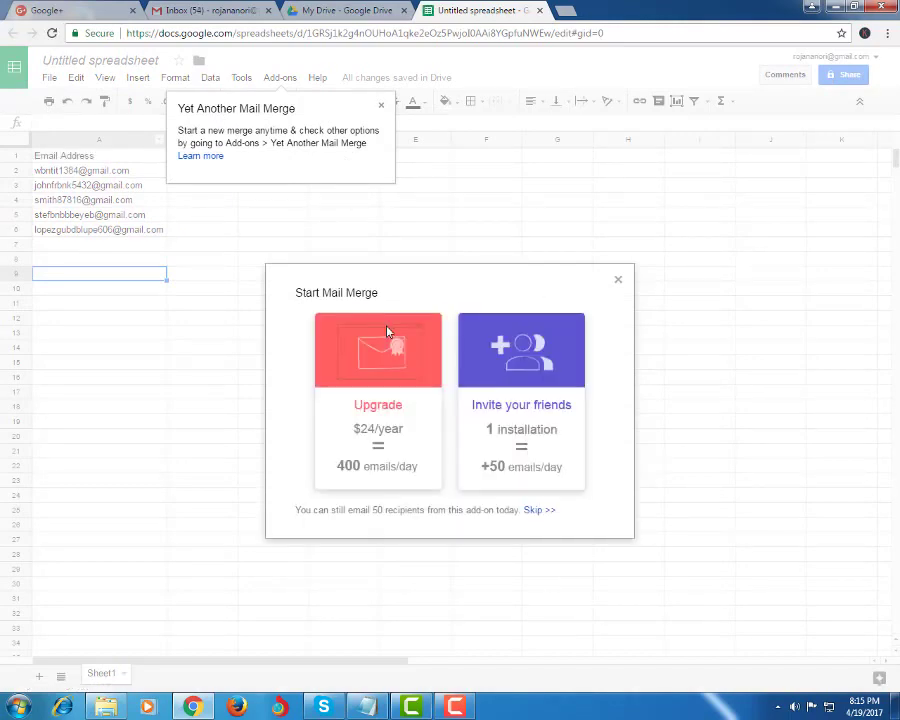
Step: Skip the upgrade offer in the Start Mail Merge dialog
{"action": "left_click", "coordinate": [540, 511]}
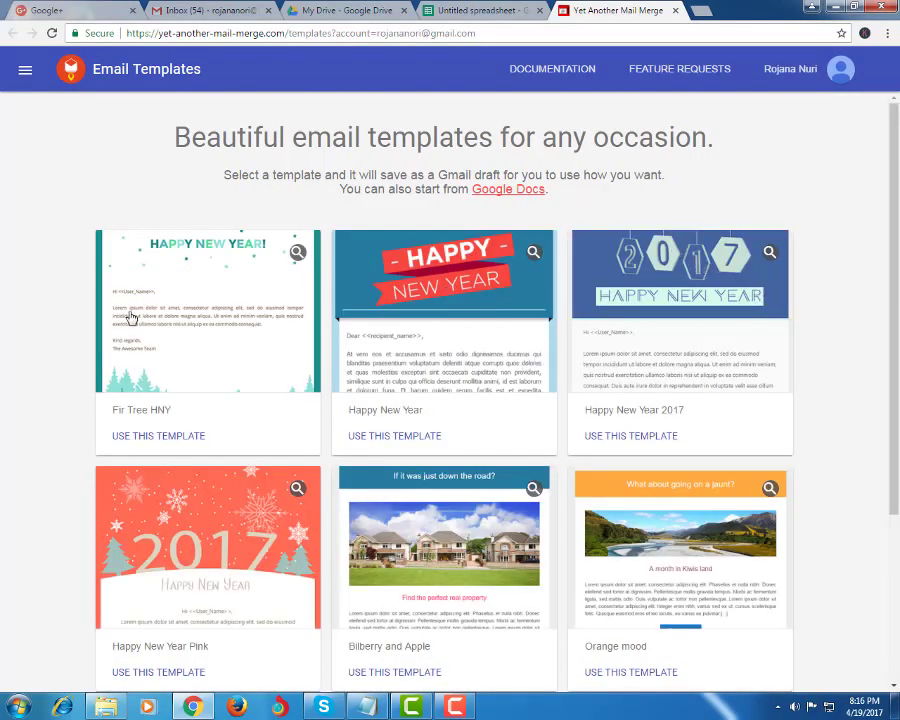
Step: Use the Fir Tree HNY template and open the resulting draft in Gmail
{"action": "scroll", "coordinate": [258, 533], "scroll_direction": "down", "scroll_amount": 3}
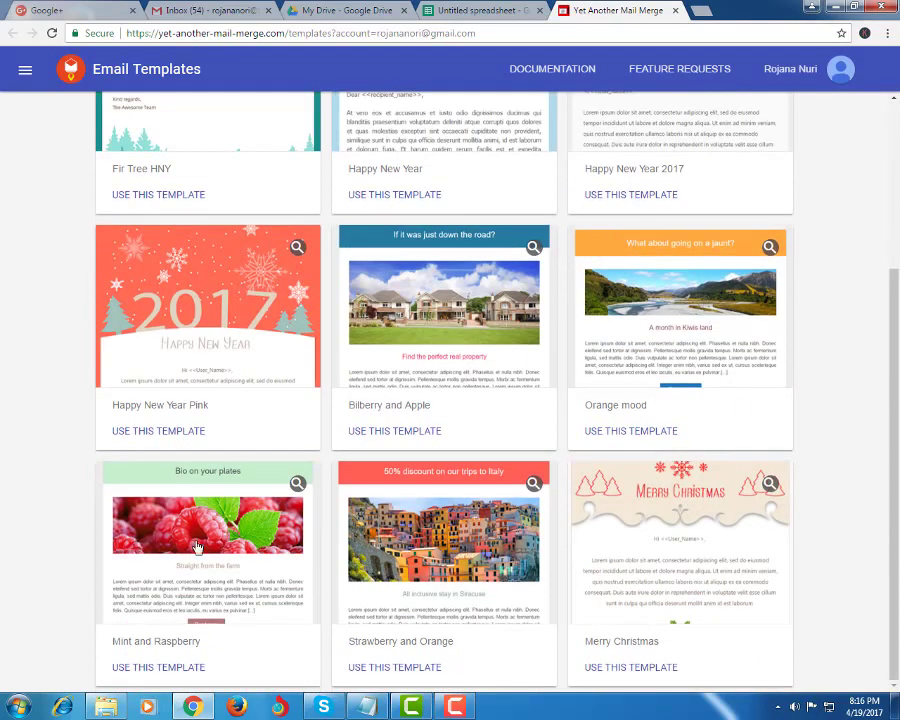
{"action": "scroll", "coordinate": [270, 491], "scroll_direction": "up", "scroll_amount": 3}
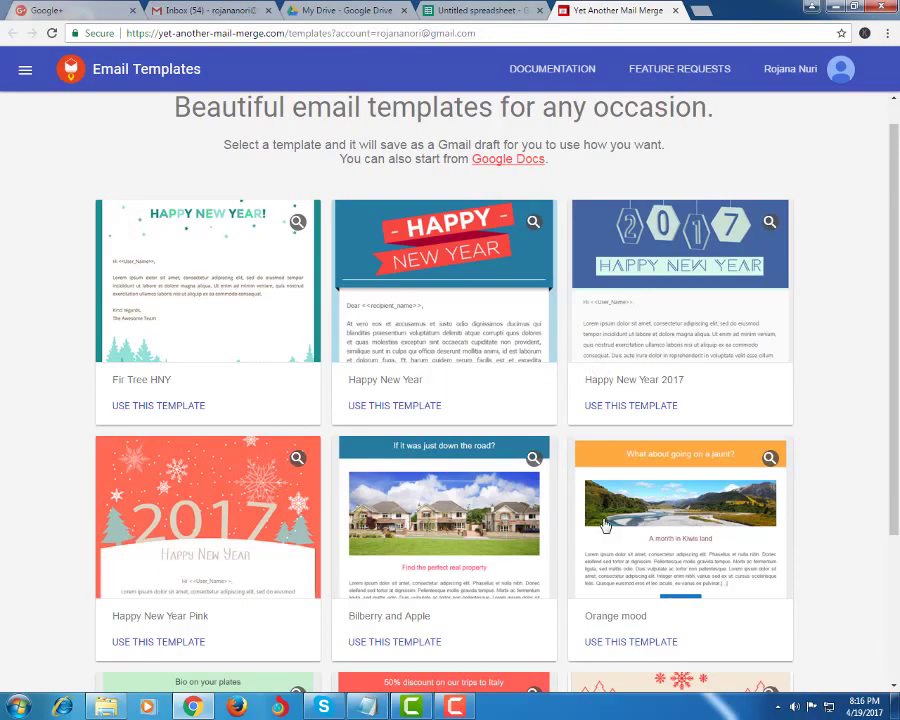
{"action": "scroll", "coordinate": [291, 396], "scroll_direction": "up", "scroll_amount": 1}
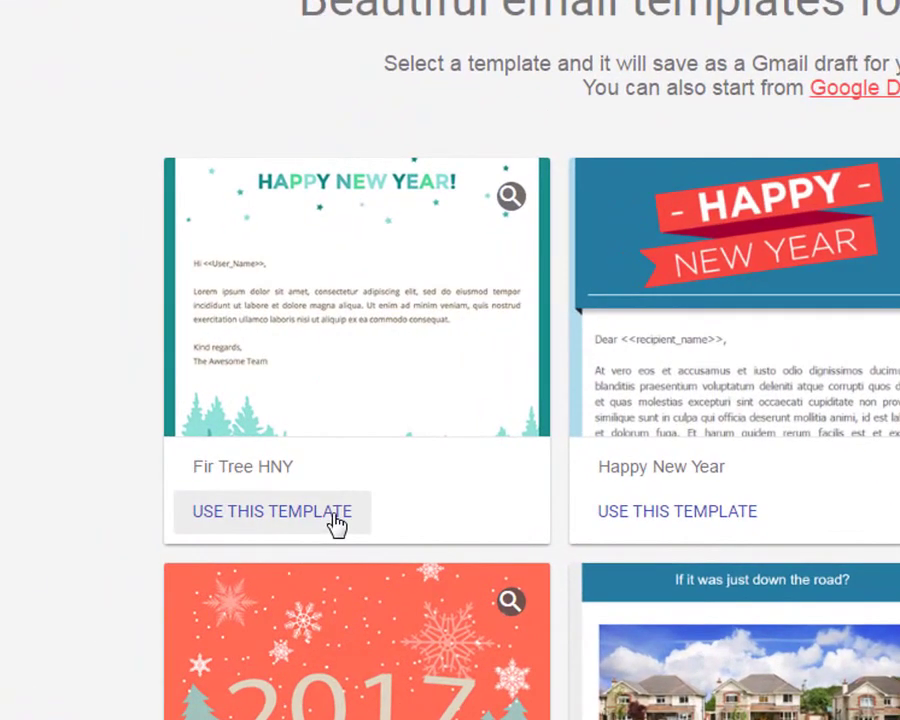
{"action": "left_click", "coordinate": [195, 442]}
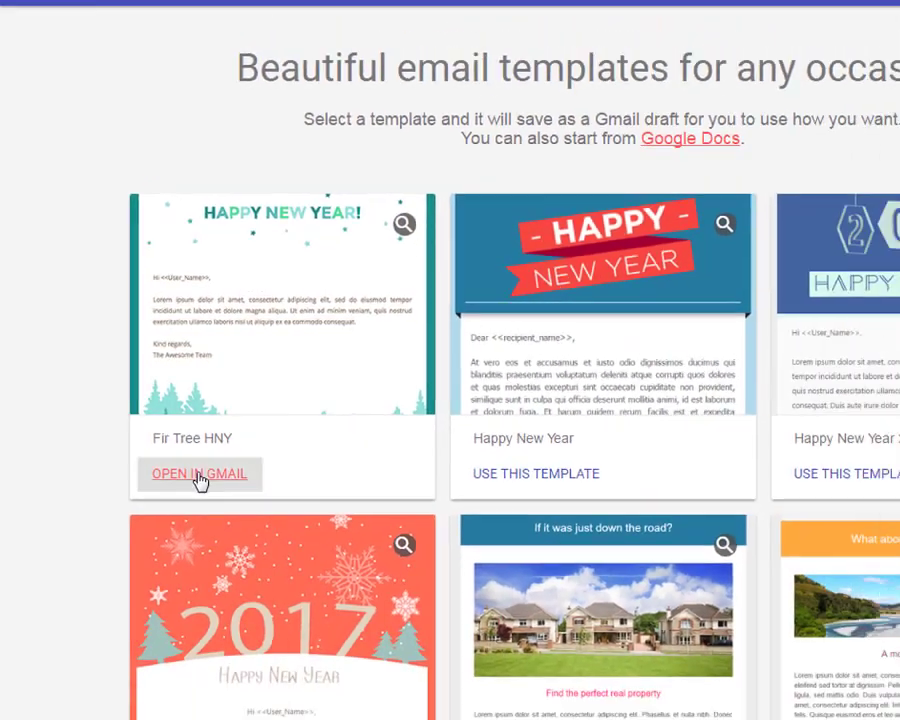
{"action": "left_click", "coordinate": [200, 474]}
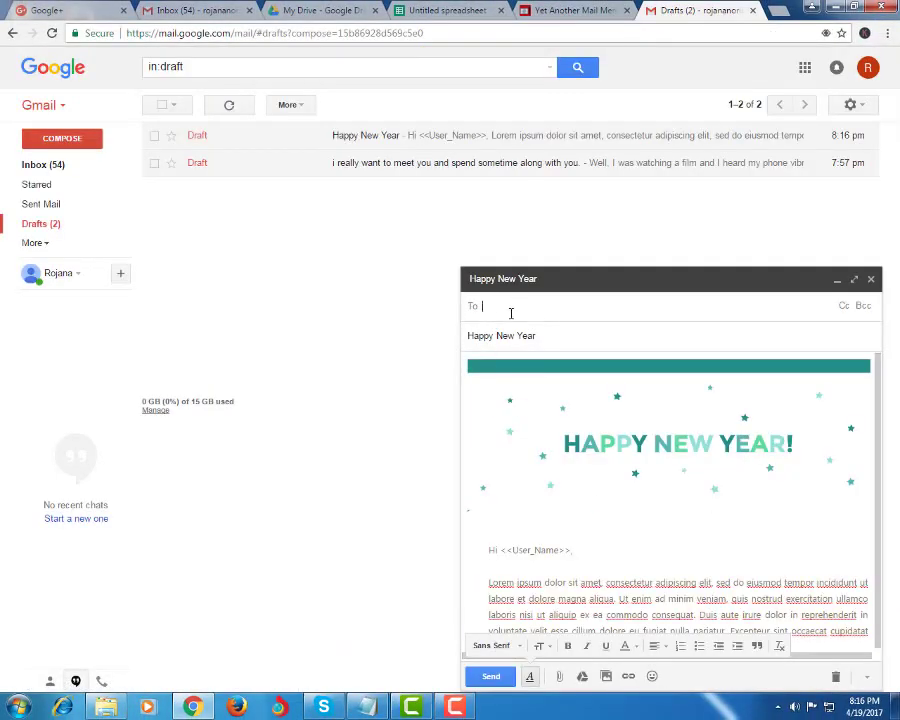
Step: Try the draft's forest image at small, best-fit and original sizes
{"action": "scroll", "coordinate": [697, 534], "scroll_direction": "down", "scroll_amount": 3}
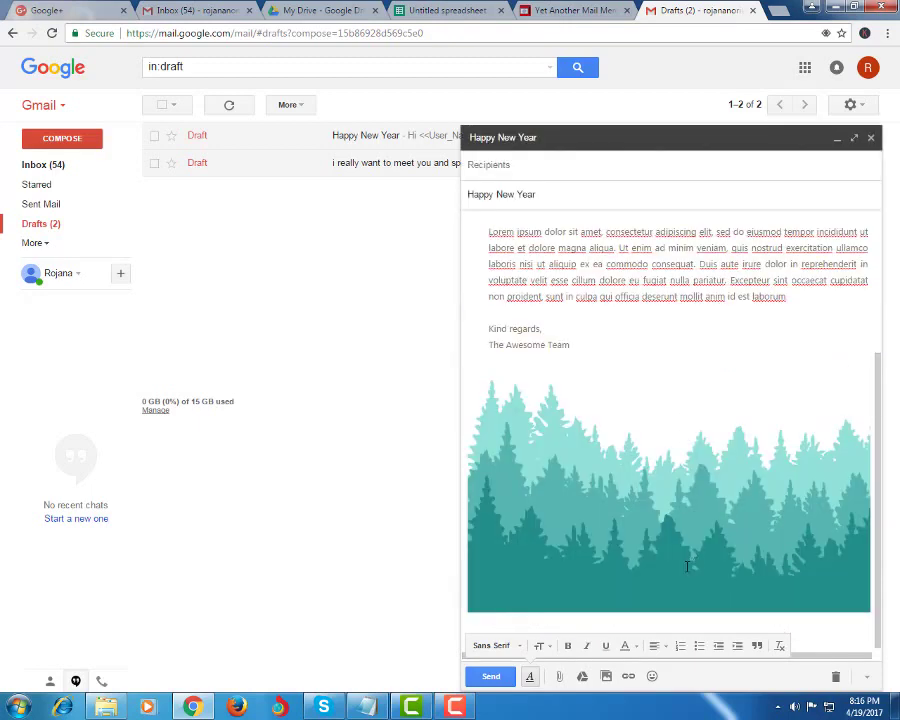
{"action": "left_click", "coordinate": [607, 484]}
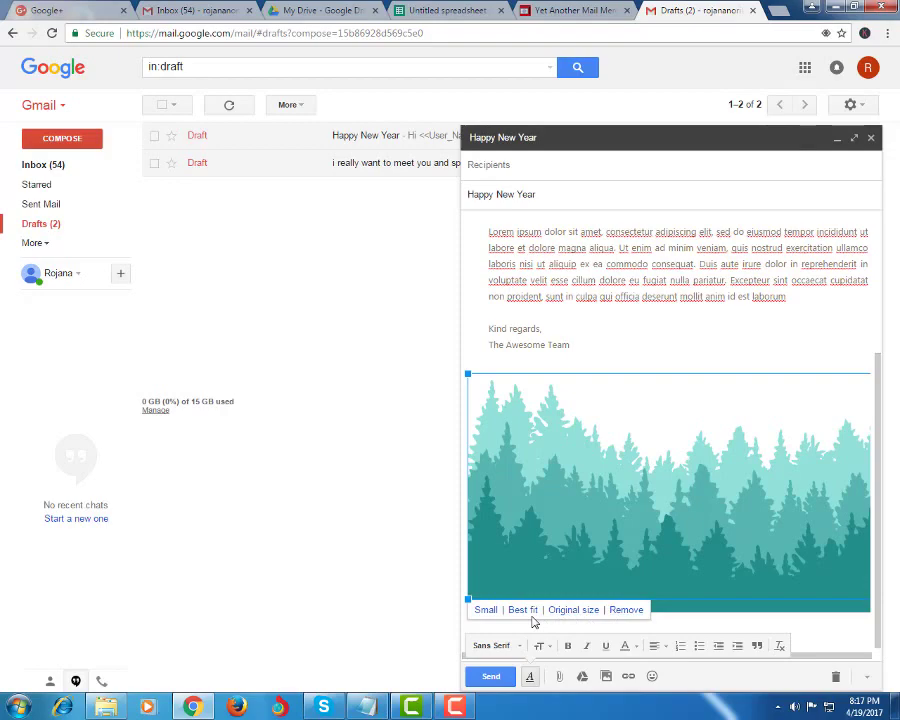
{"action": "left_click", "coordinate": [487, 611]}
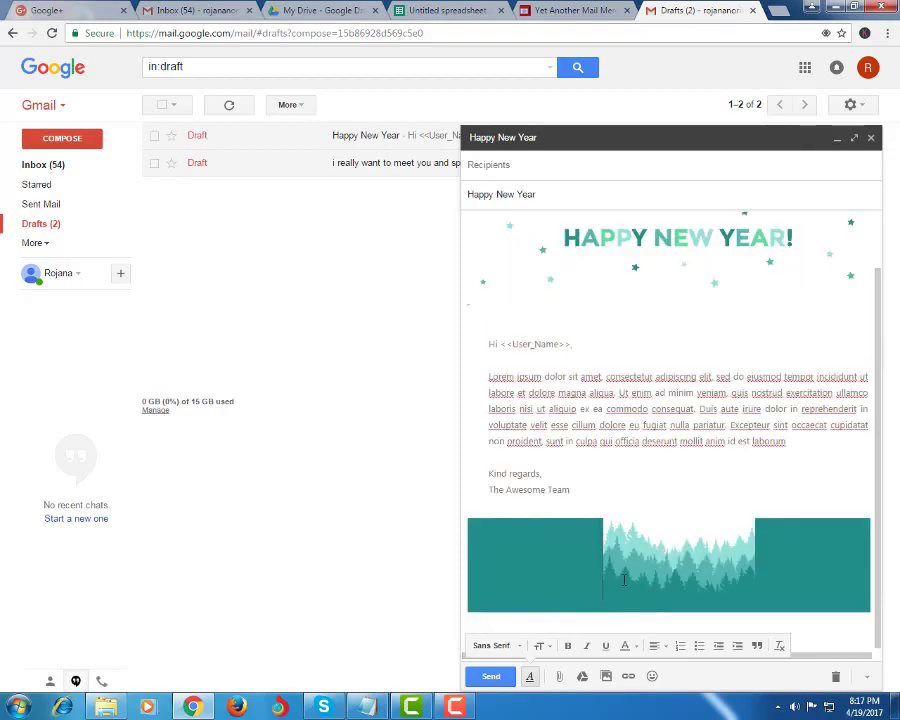
{"action": "left_click", "coordinate": [647, 558]}
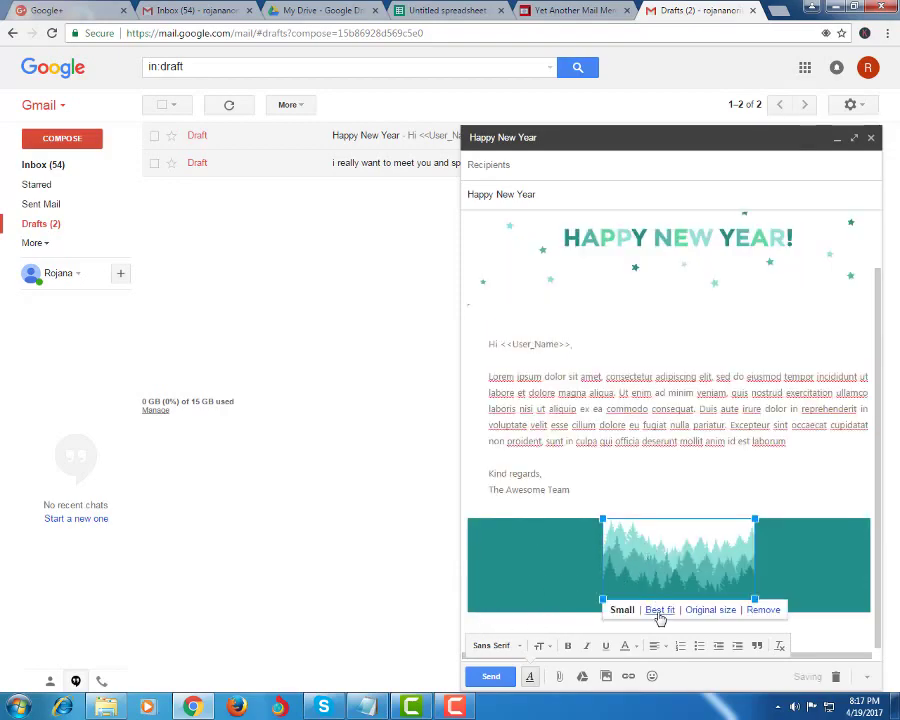
{"action": "left_click", "coordinate": [659, 611]}
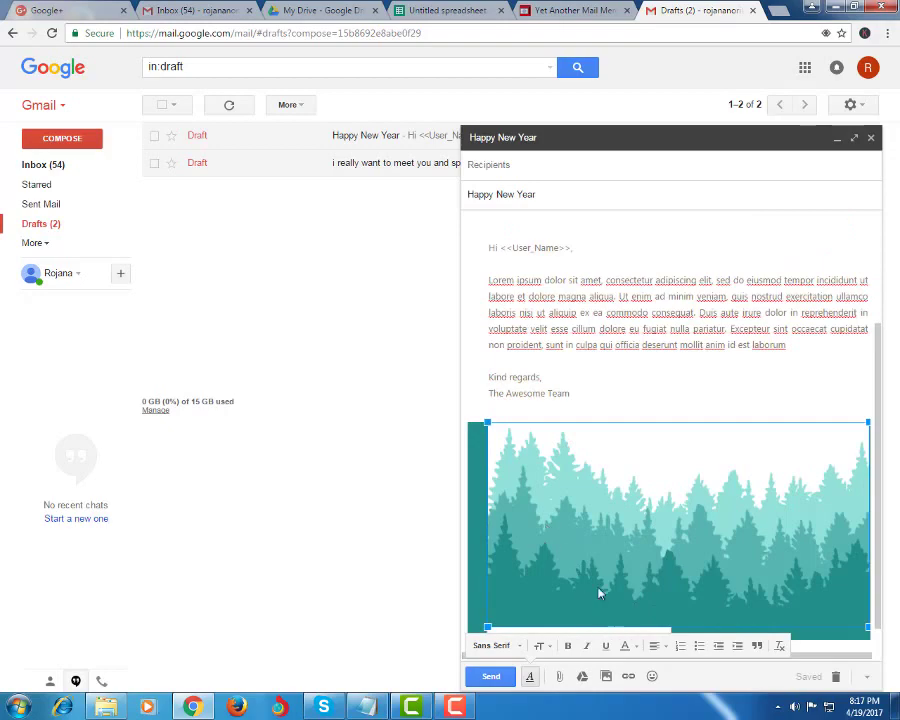
{"action": "scroll", "coordinate": [600, 570], "scroll_direction": "down", "scroll_amount": 1}
{"action": "left_click", "coordinate": [595, 614]}
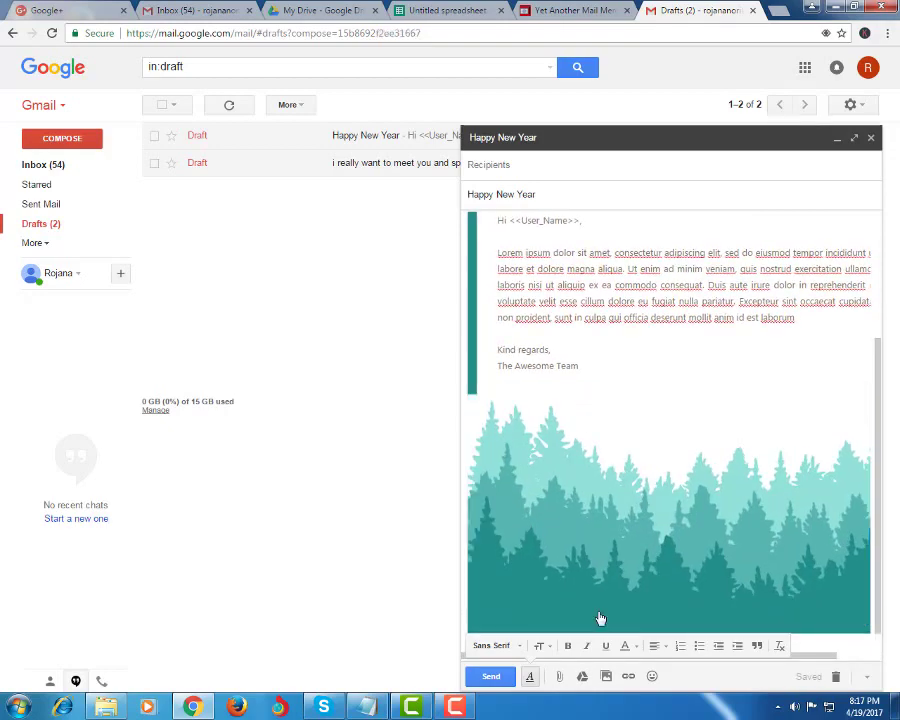
Step: Select the greeting and Lorem text, then close the Drafts tab and scroll the templates gallery
{"action": "scroll", "coordinate": [566, 491], "scroll_direction": "up", "scroll_amount": 3}
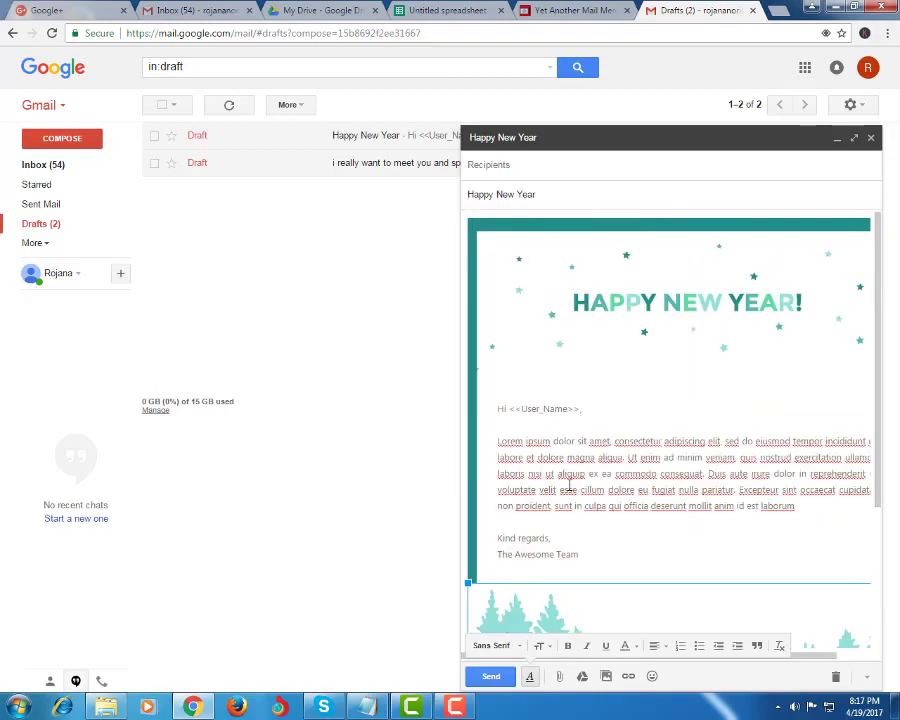
{"action": "triple_click", "coordinate": [528, 409]}
{"action": "left_click_drag", "start_coordinate": [499, 443], "coordinate": [633, 527]}
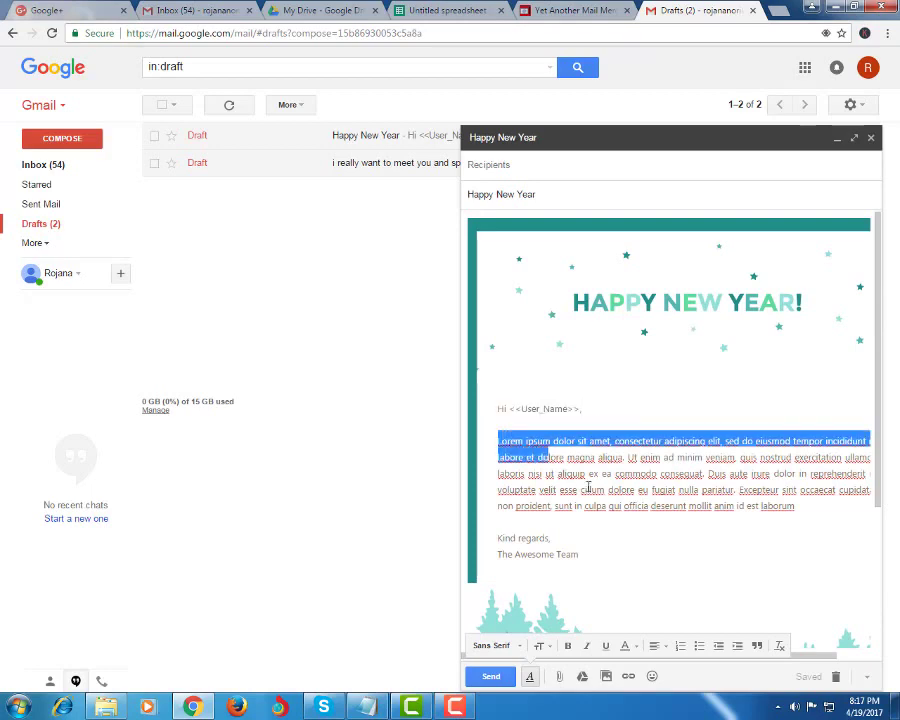
{"action": "left_click", "coordinate": [589, 474]}
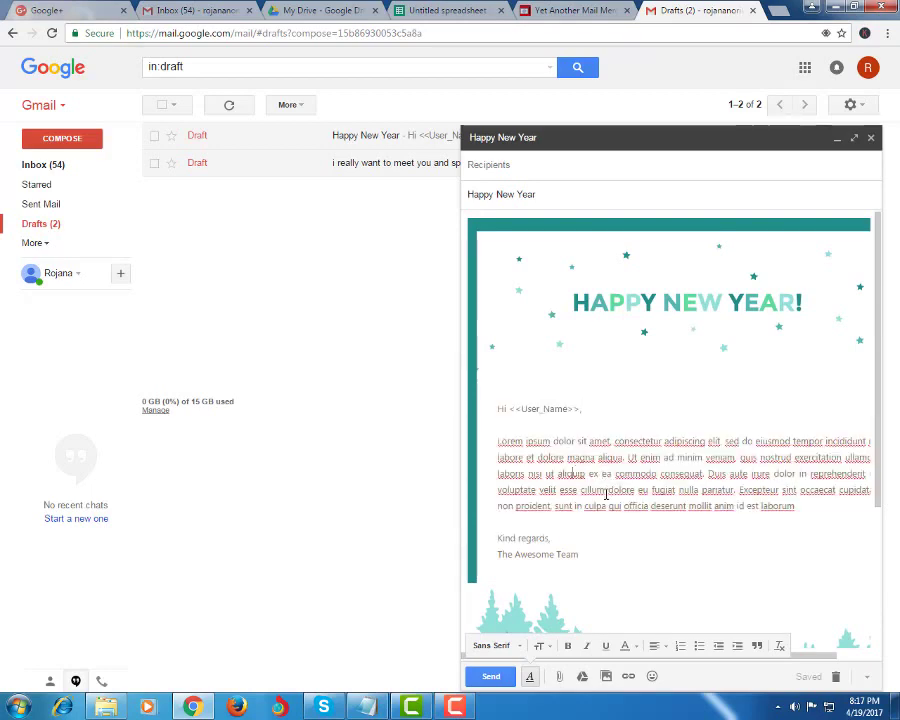
{"action": "scroll", "coordinate": [640, 480], "scroll_direction": "down", "scroll_amount": 3}
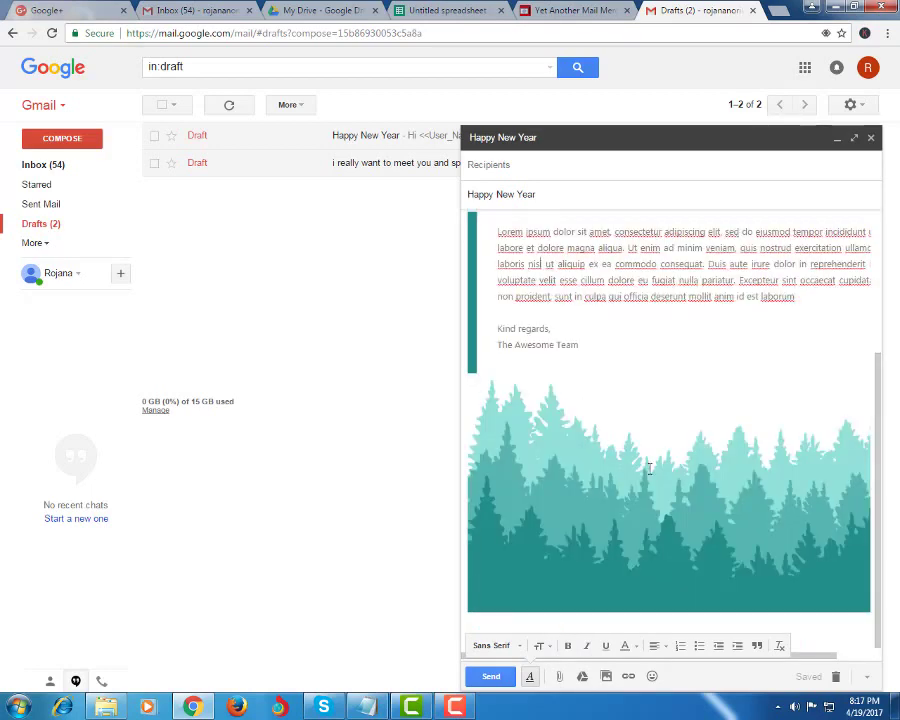
{"action": "left_click", "coordinate": [753, 10]}
{"action": "scroll", "coordinate": [538, 516], "scroll_direction": "down", "scroll_amount": 2}
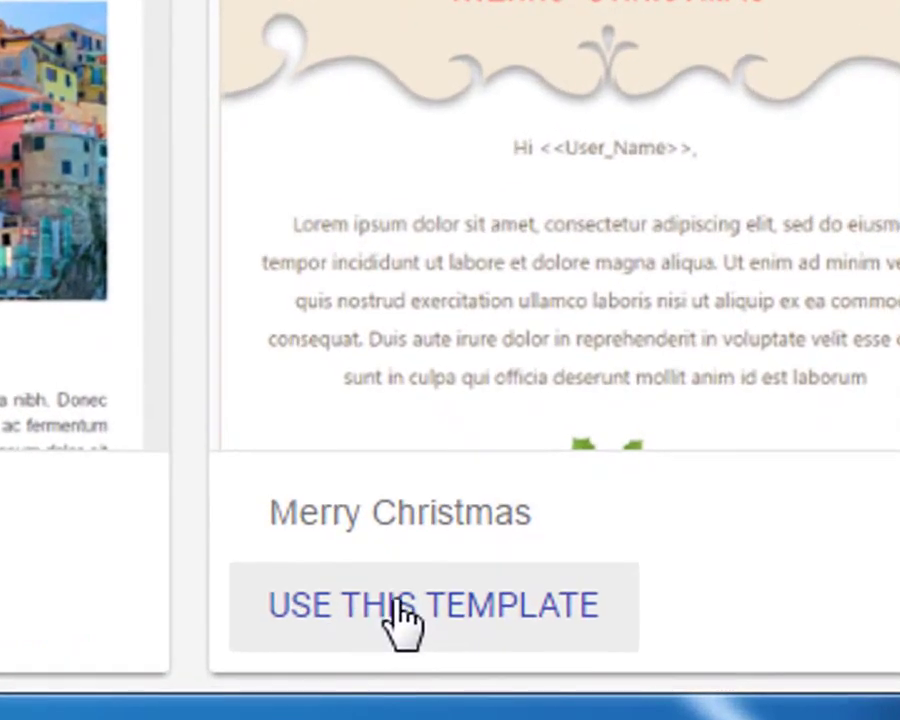
Step: Use the Merry Christmas template to create a new Gmail draft
{"action": "left_click", "coordinate": [400, 615]}
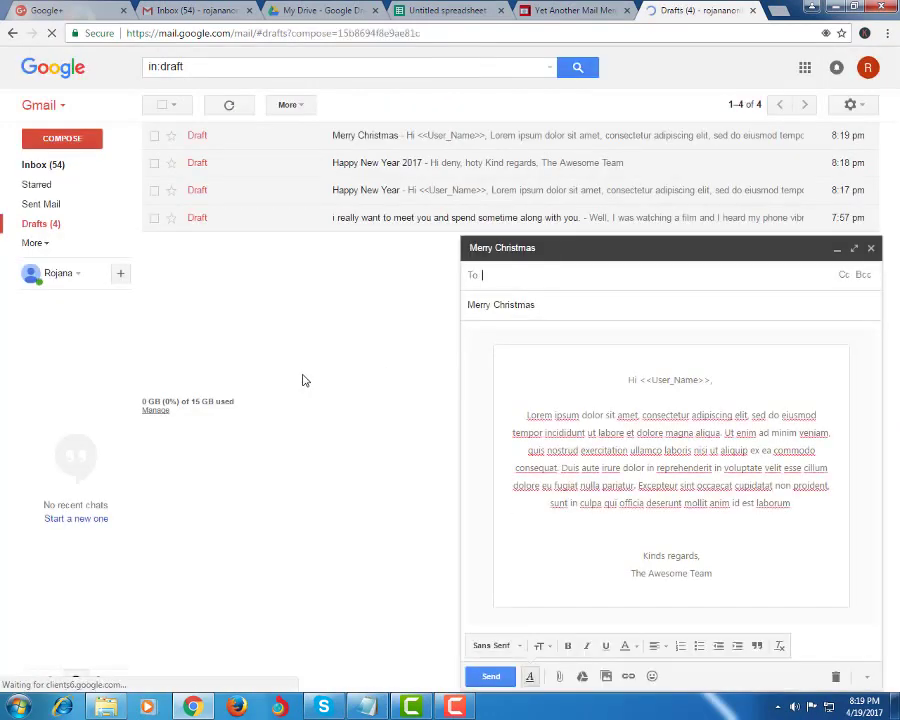
Step: Inspect the draft's text and pictures, leaving the cursor below the 'Hi <<User_Name>>,' greeting
{"action": "left_click", "coordinate": [649, 313]}
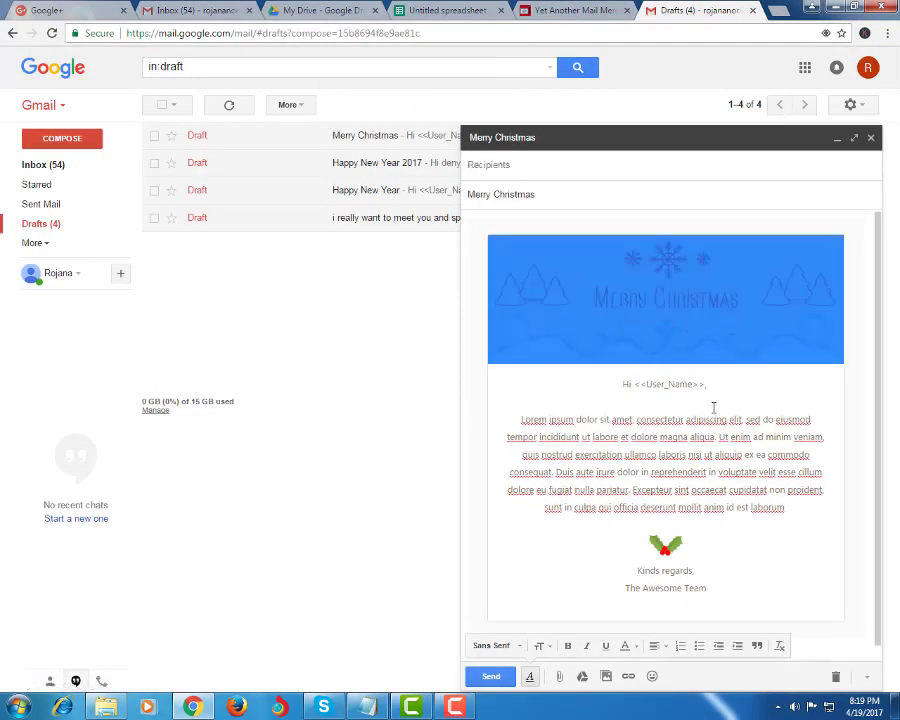
{"action": "left_click", "coordinate": [674, 398]}
{"action": "double_click", "coordinate": [647, 385]}
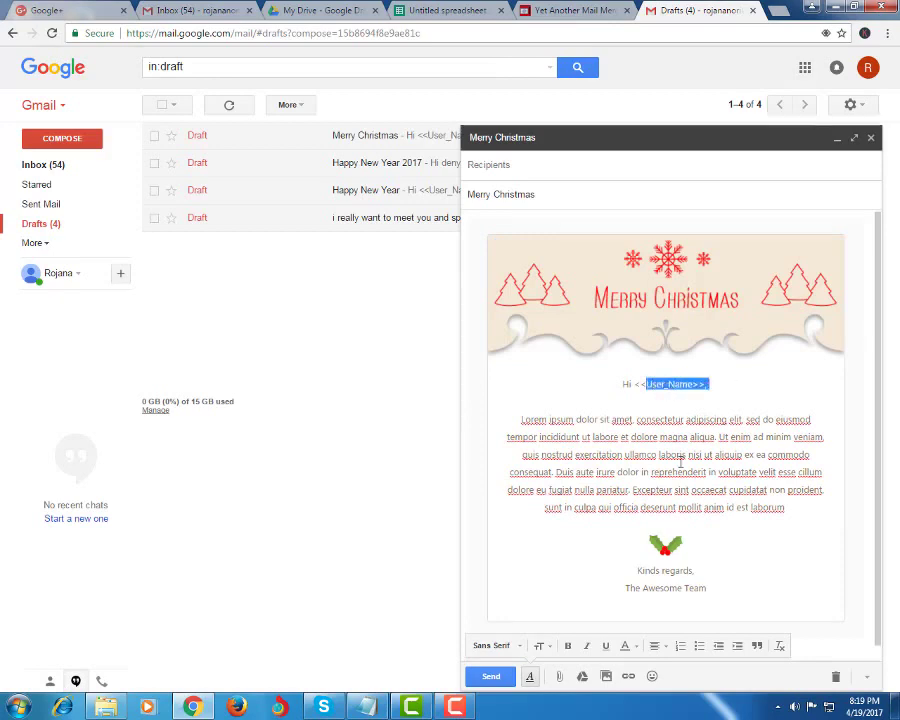
{"action": "left_click_drag", "start_coordinate": [658, 454], "coordinate": [813, 470]}
{"action": "left_click_drag", "start_coordinate": [541, 418], "coordinate": [816, 512]}
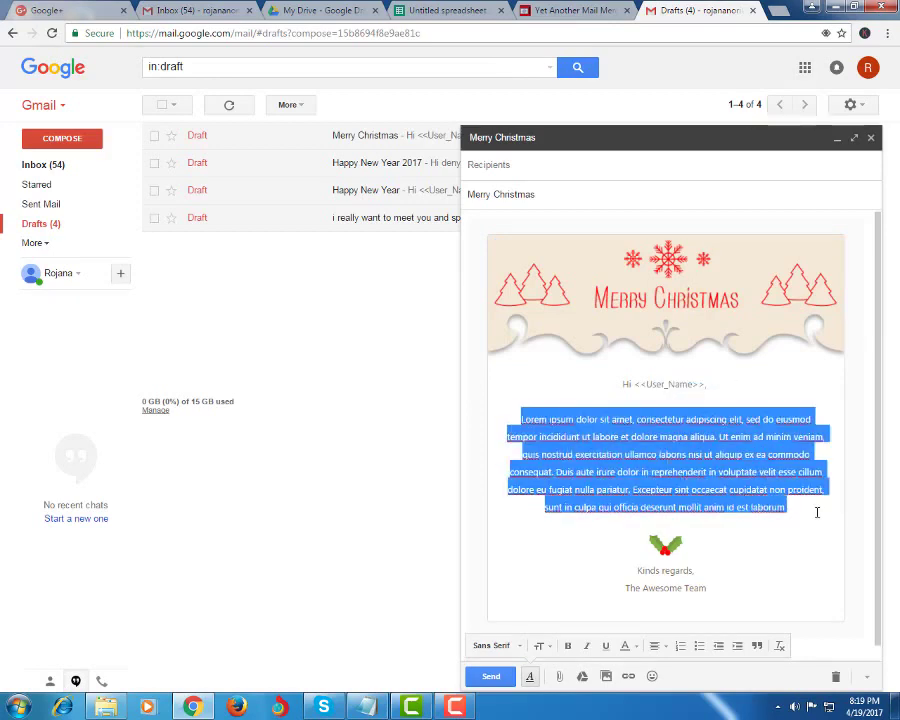
{"action": "left_click", "coordinate": [701, 484]}
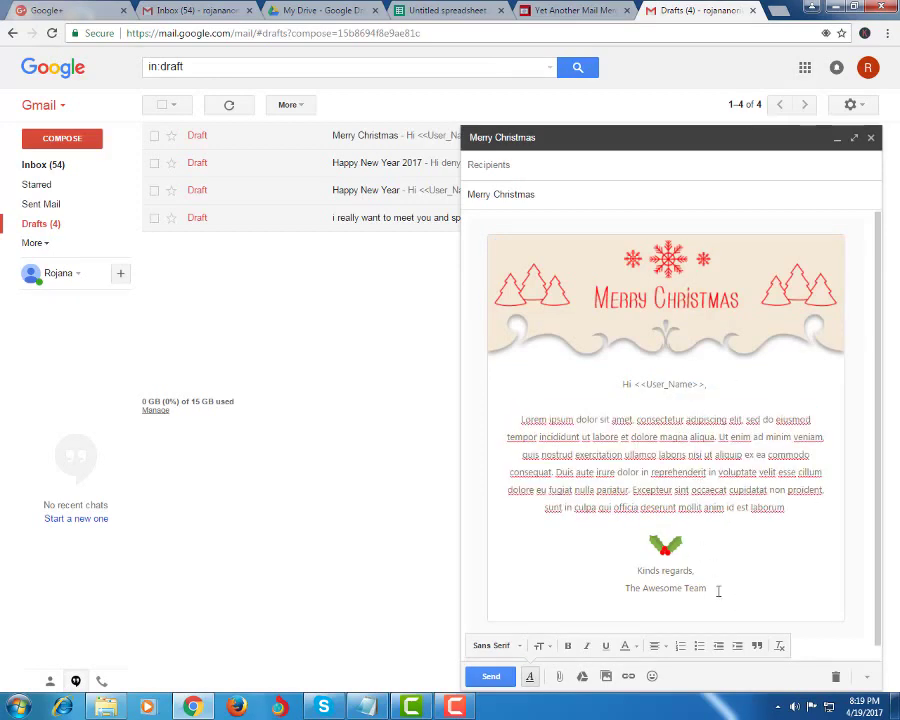
{"action": "left_click", "coordinate": [655, 546]}
{"action": "left_click", "coordinate": [692, 597]}
{"action": "left_click", "coordinate": [645, 358]}
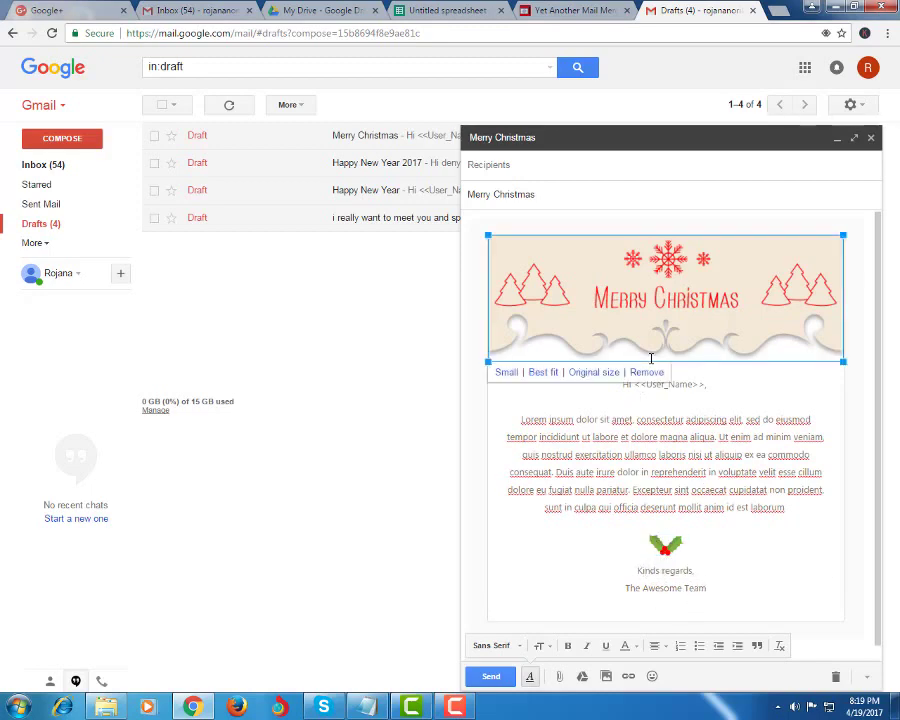
{"action": "left_click", "coordinate": [620, 400]}
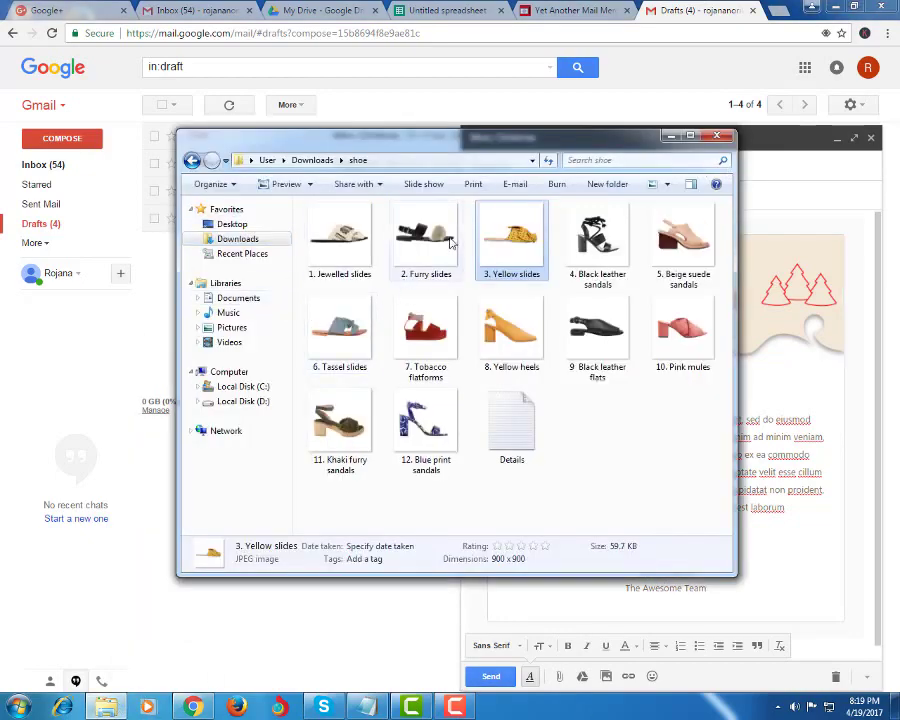
Step: Move the Explorer window aside and drag '3. Yellow slides' into the draft below the greeting
{"action": "left_click_drag", "start_coordinate": [435, 134], "coordinate": [328, 94]}
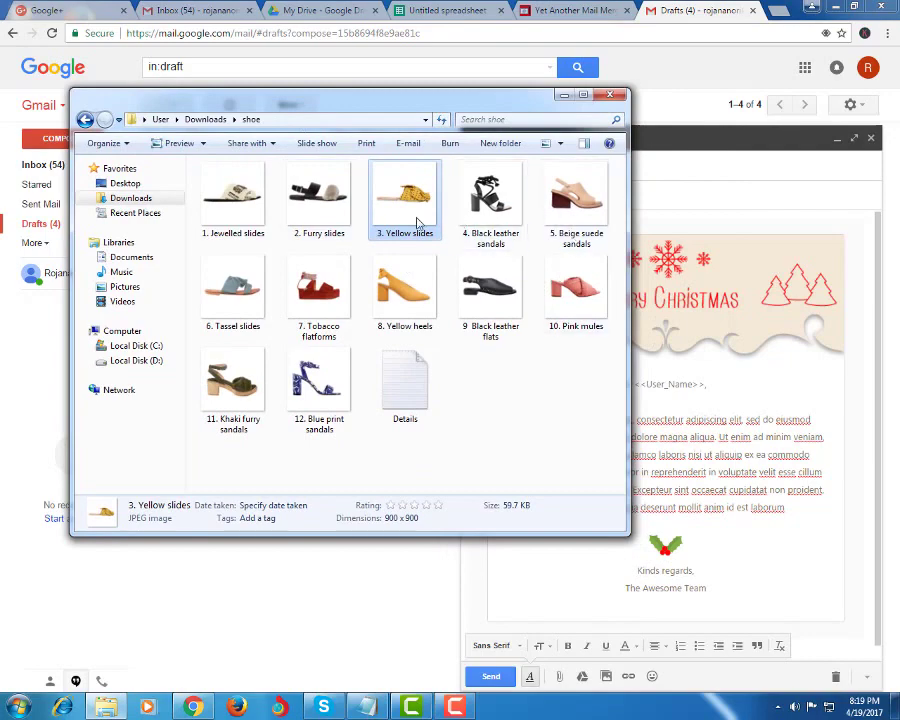
{"action": "left_click_drag", "start_coordinate": [398, 208], "coordinate": [708, 500]}
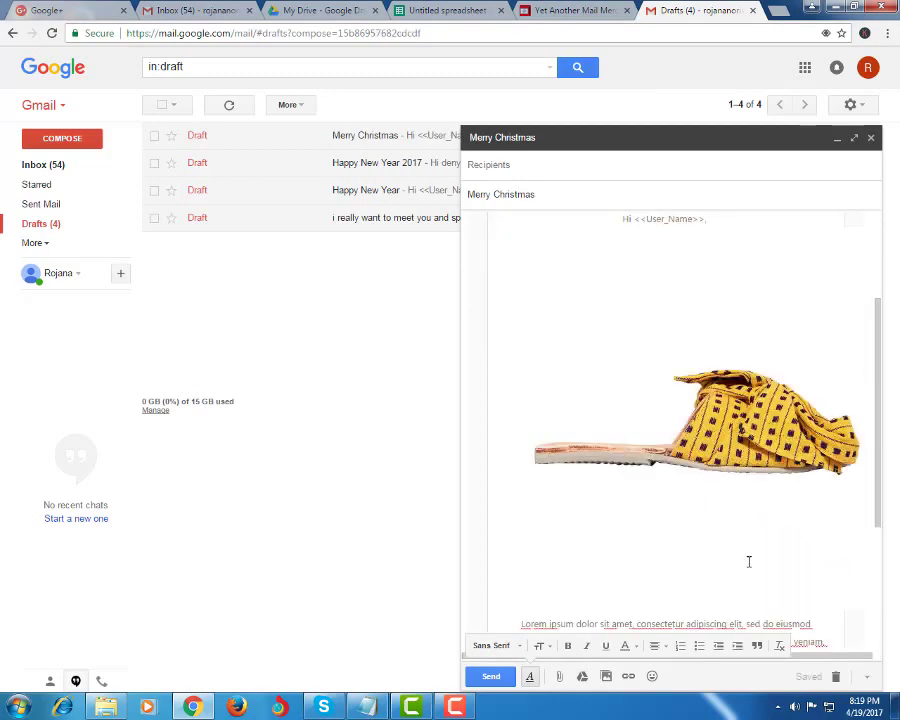
Step: Shrink the inserted yellow shoe image in two corner-handle drags so it sits small above the Lorem text
{"action": "left_click", "coordinate": [510, 330]}
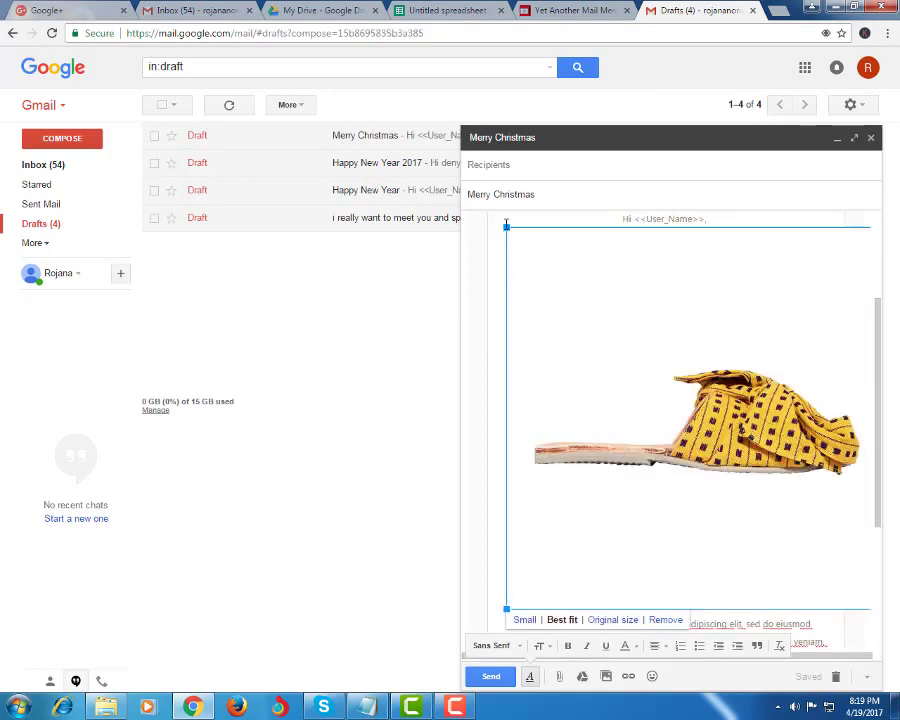
{"action": "left_click_drag", "start_coordinate": [506, 226], "coordinate": [678, 412]}
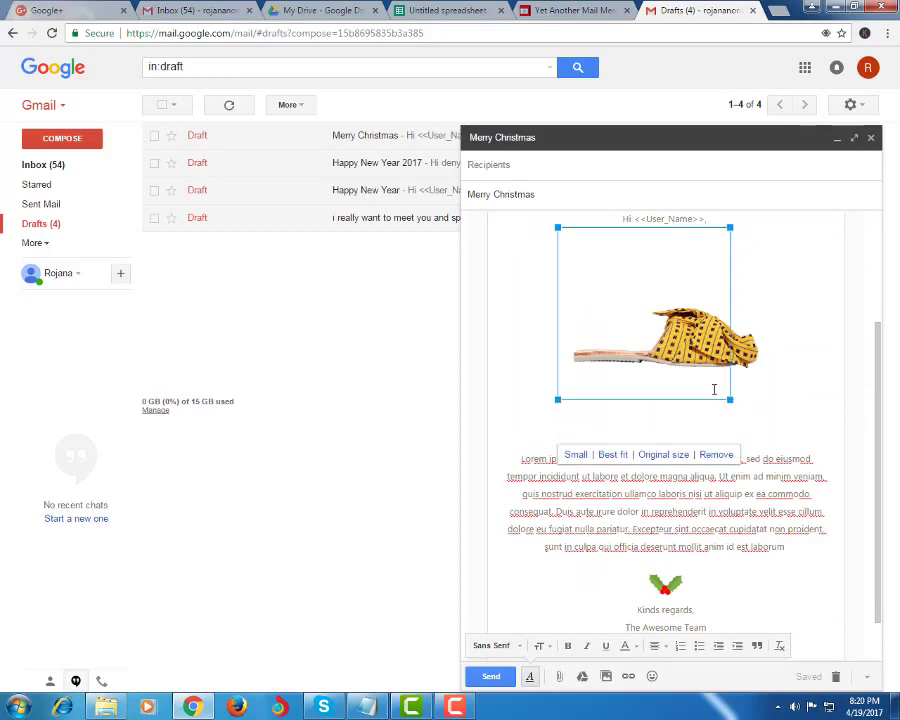
{"action": "left_click_drag", "start_coordinate": [773, 440], "coordinate": [709, 377]}
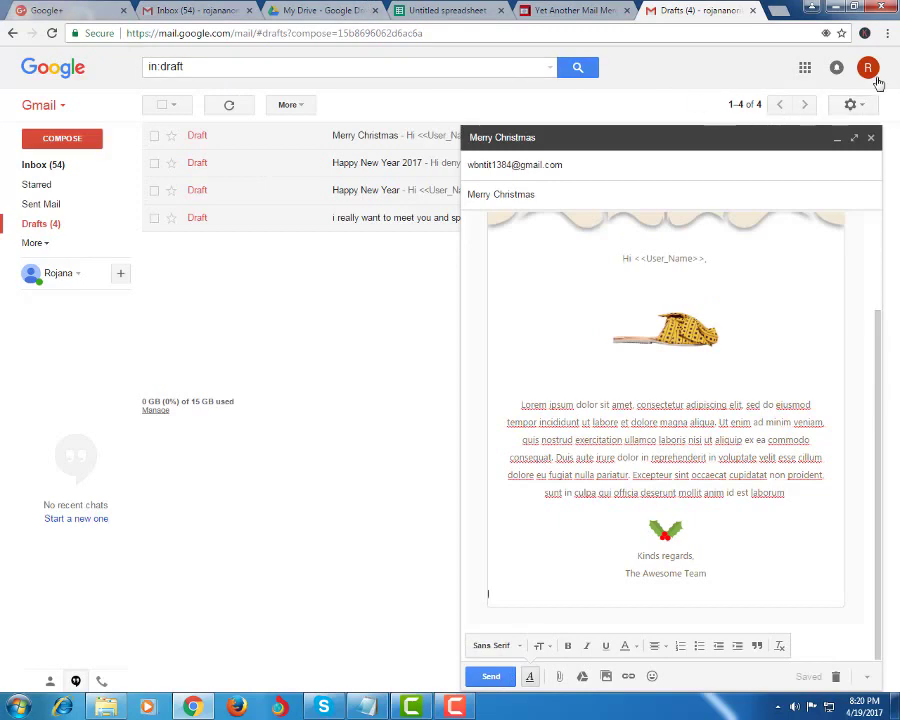
Step: Copy your own account email address from the account details popup
{"action": "left_click", "coordinate": [867, 68]}
{"action": "left_click_drag", "start_coordinate": [752, 117], "coordinate": [842, 117]}
{"action": "right_click", "coordinate": [840, 117]}
{"action": "left_click", "coordinate": [645, 128]}
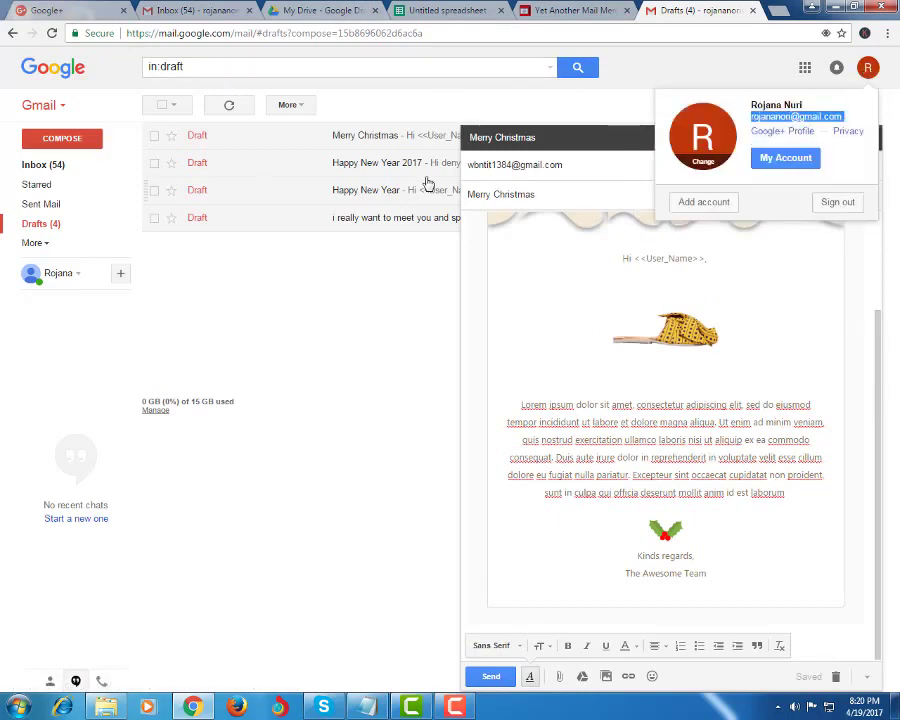
Step: Replace the old To recipient with your own pasted address and send the Merry Christmas email
{"action": "left_click", "coordinate": [550, 163]}
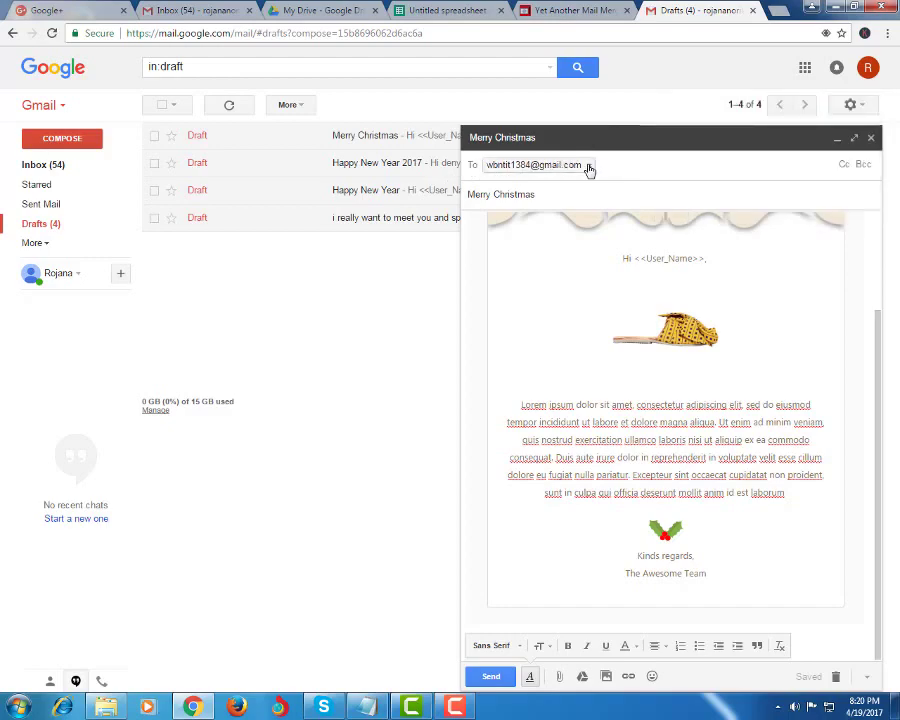
{"action": "left_click", "coordinate": [589, 166]}
{"action": "right_click", "coordinate": [583, 167]}
{"action": "left_click", "coordinate": [640, 250]}
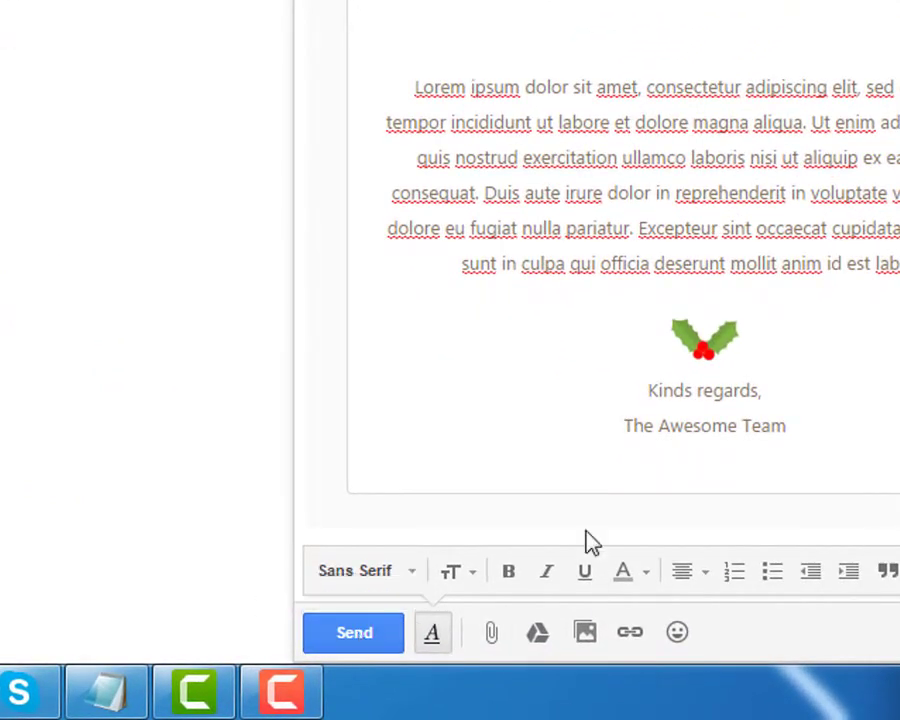
{"action": "left_click", "coordinate": [370, 640]}
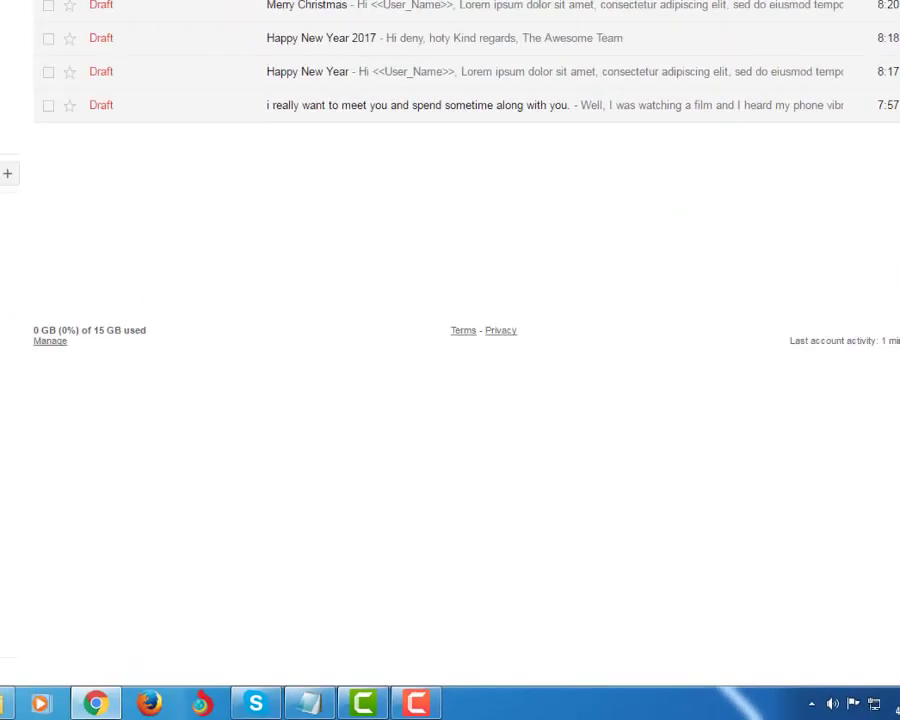
Step: Open the received Merry Christmas message in the Inbox and highlight passages of its body text
{"action": "left_click", "coordinate": [55, 166]}
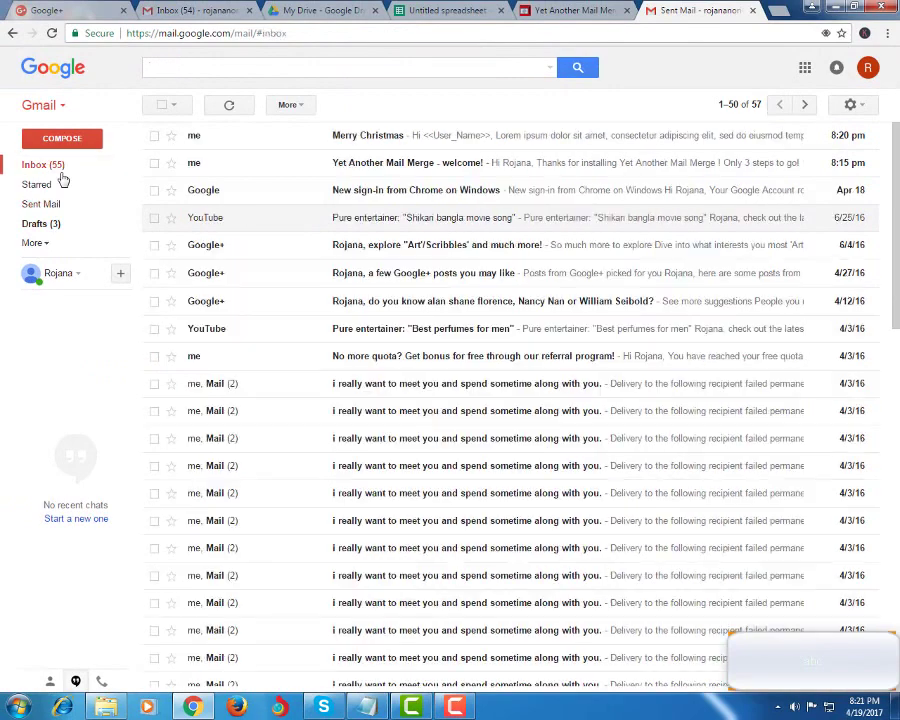
{"action": "left_click", "coordinate": [390, 140]}
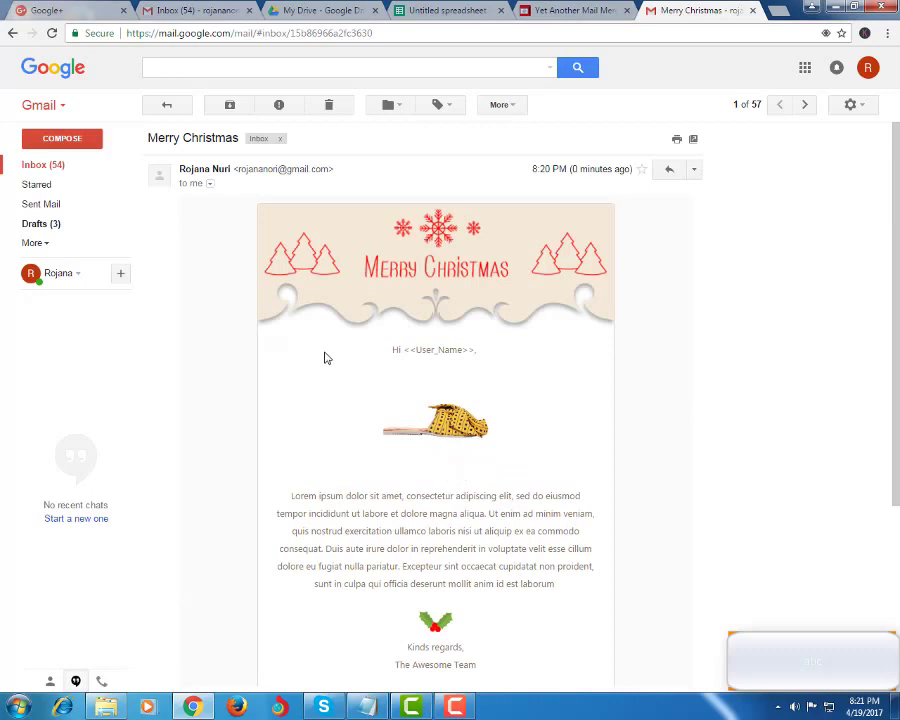
{"action": "left_click_drag", "start_coordinate": [361, 530], "coordinate": [553, 584]}
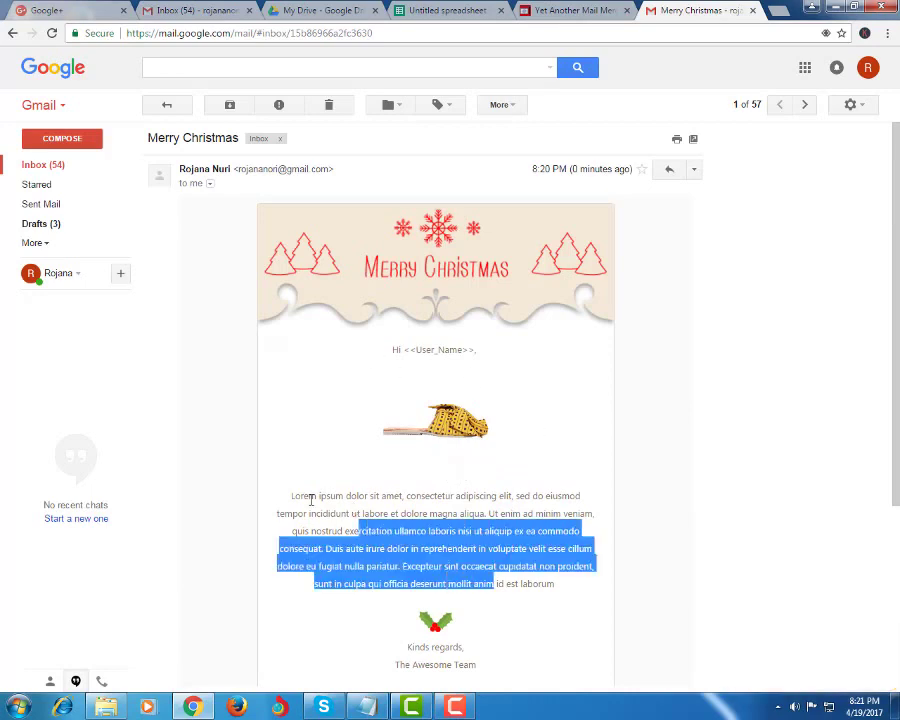
{"action": "left_click_drag", "start_coordinate": [291, 495], "coordinate": [470, 548]}
{"action": "left_click", "coordinate": [521, 577]}
{"action": "left_click_drag", "start_coordinate": [521, 577], "coordinate": [366, 583]}
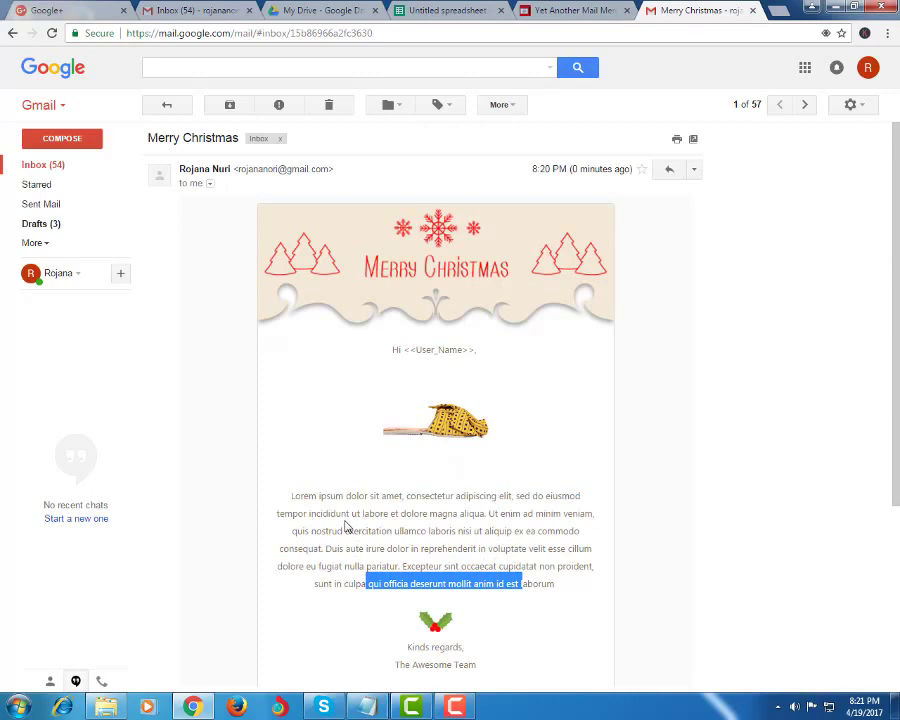
{"action": "left_click", "coordinate": [314, 490]}
{"action": "left_click_drag", "start_coordinate": [310, 513], "coordinate": [438, 560]}
{"action": "left_click", "coordinate": [494, 580]}
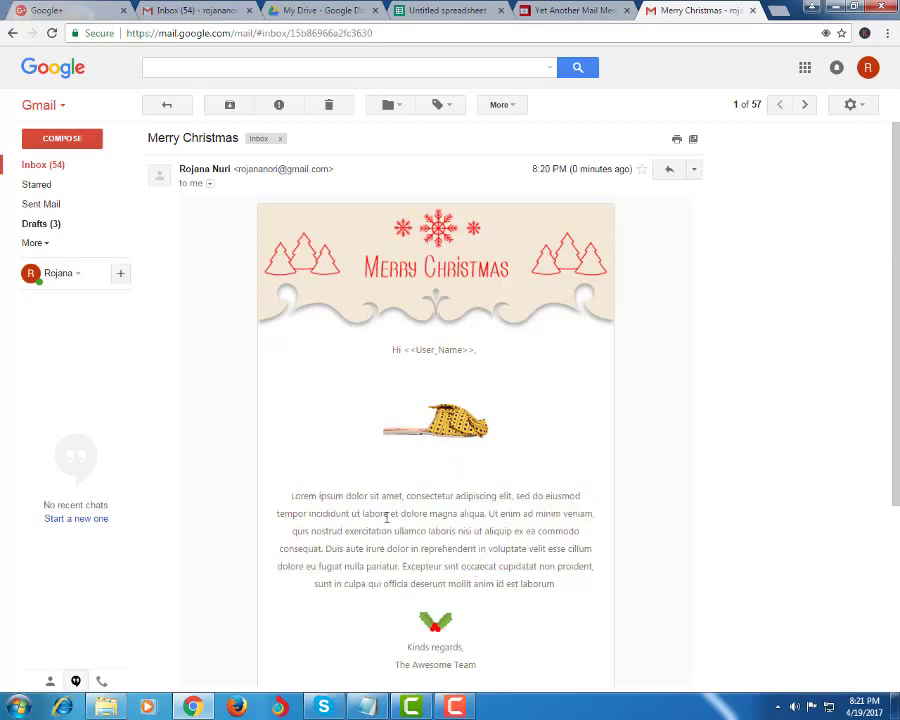